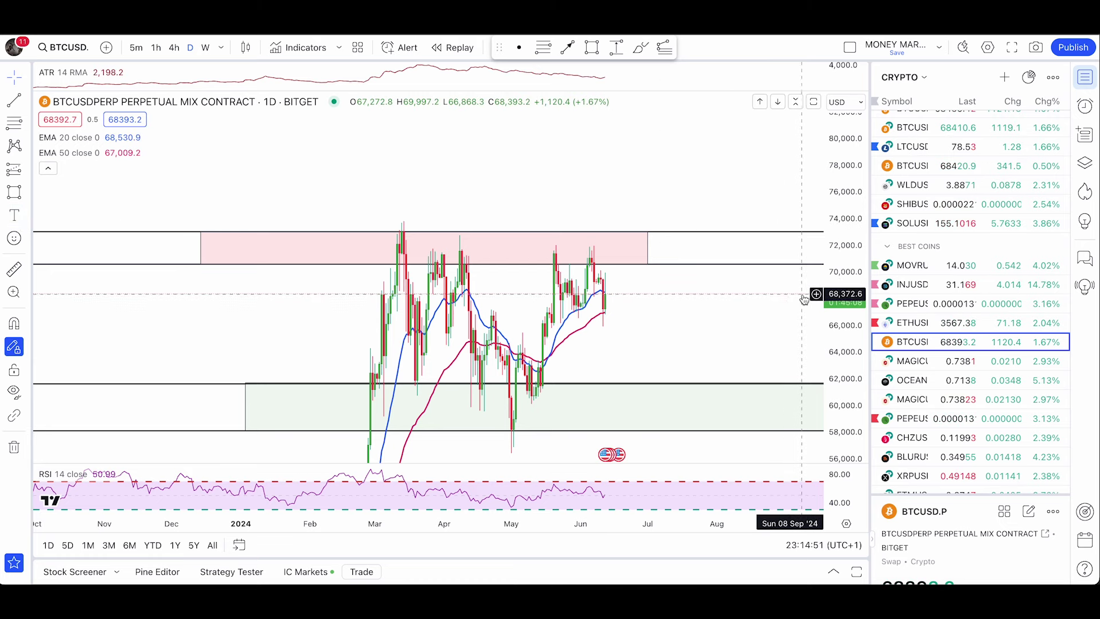
- Mark the latest highs in the red resistance zone with Brush strokes, and undo the strokes
left_click_drag(848, 316, 849, 392)
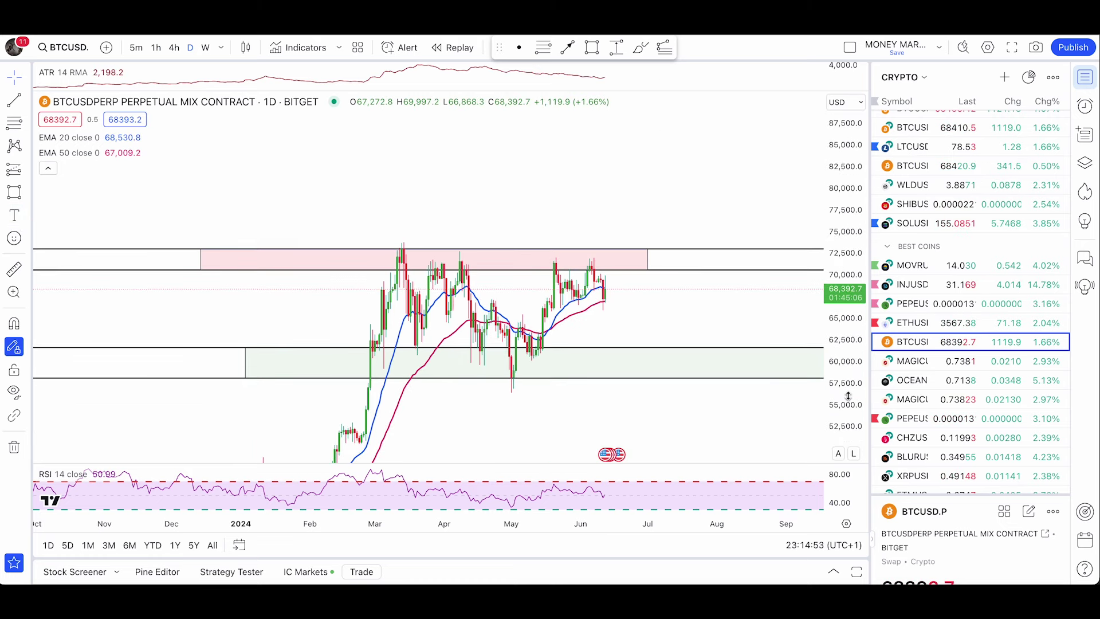
left_click(28, 196)
left_click(65, 140)
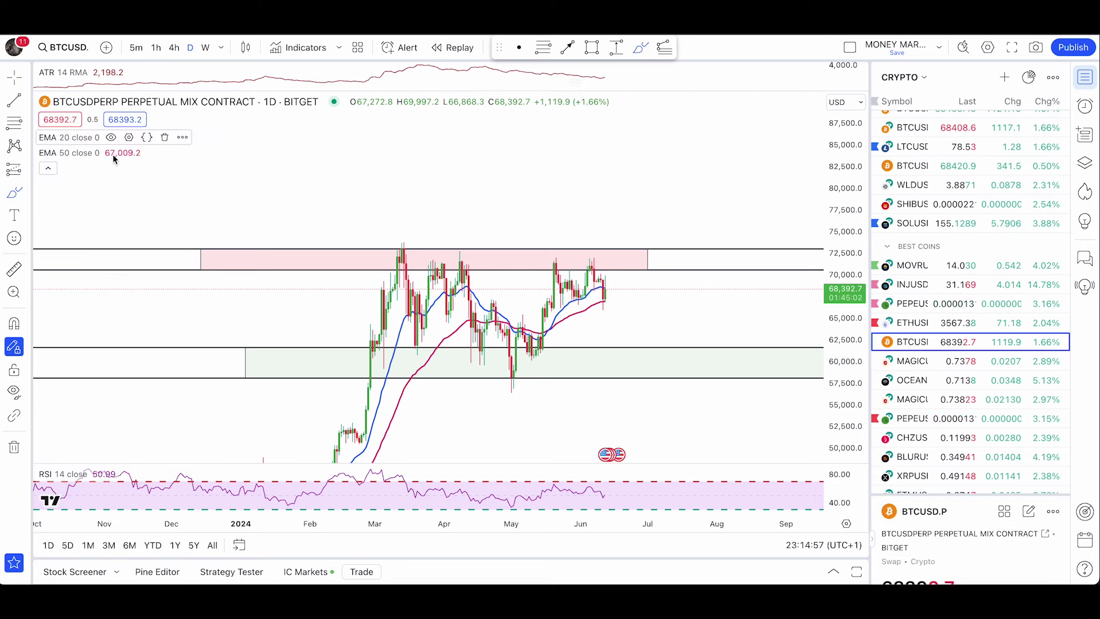
mouse_move(653, 267)
left_mouse_down()
mouse_move(604, 266)
mouse_move(616, 252)
left_mouse_up()
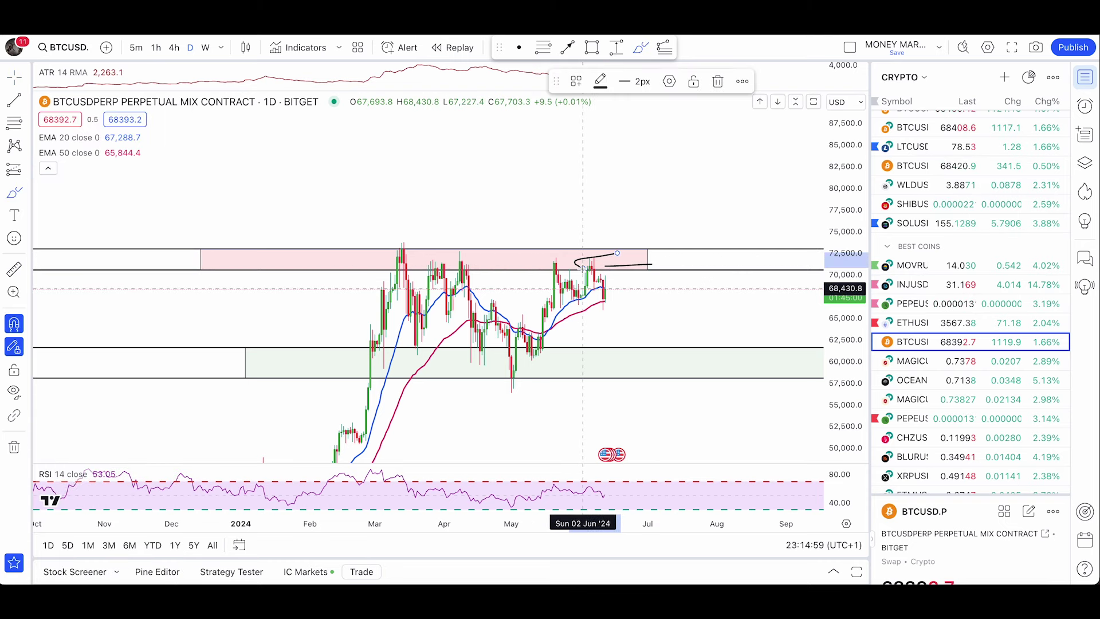
key("ctrl+z")
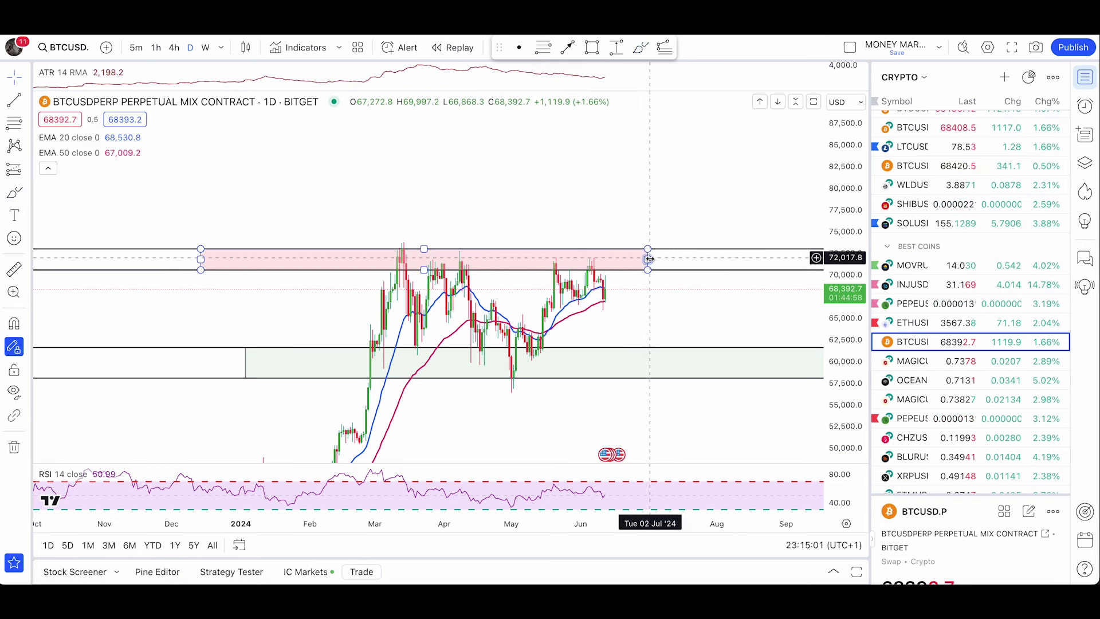
- Examine the red resistance zone and the green support zone on the daily BTCUSD perpetual chart
left_click(649, 259)
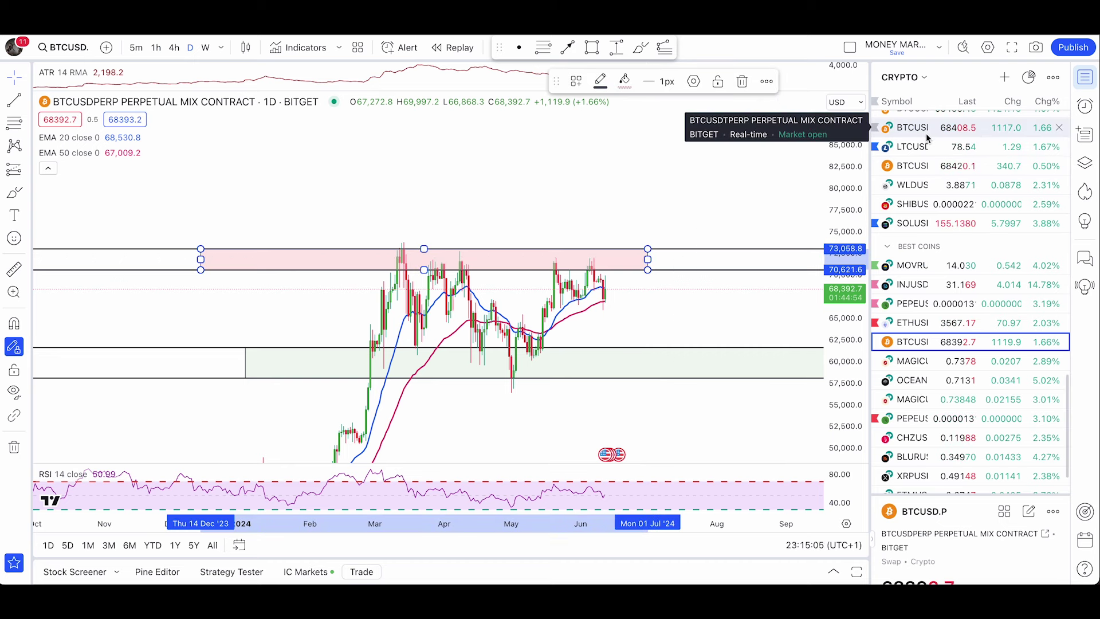
left_click_drag(522, 189, 390, 177)
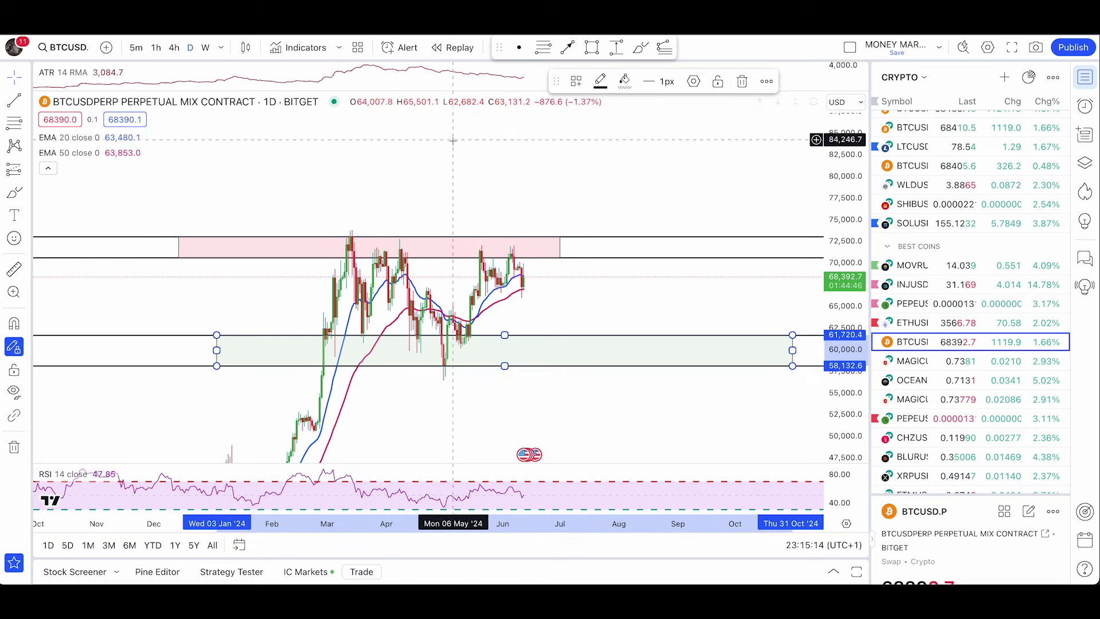
right_click(639, 258)
left_click(664, 266)
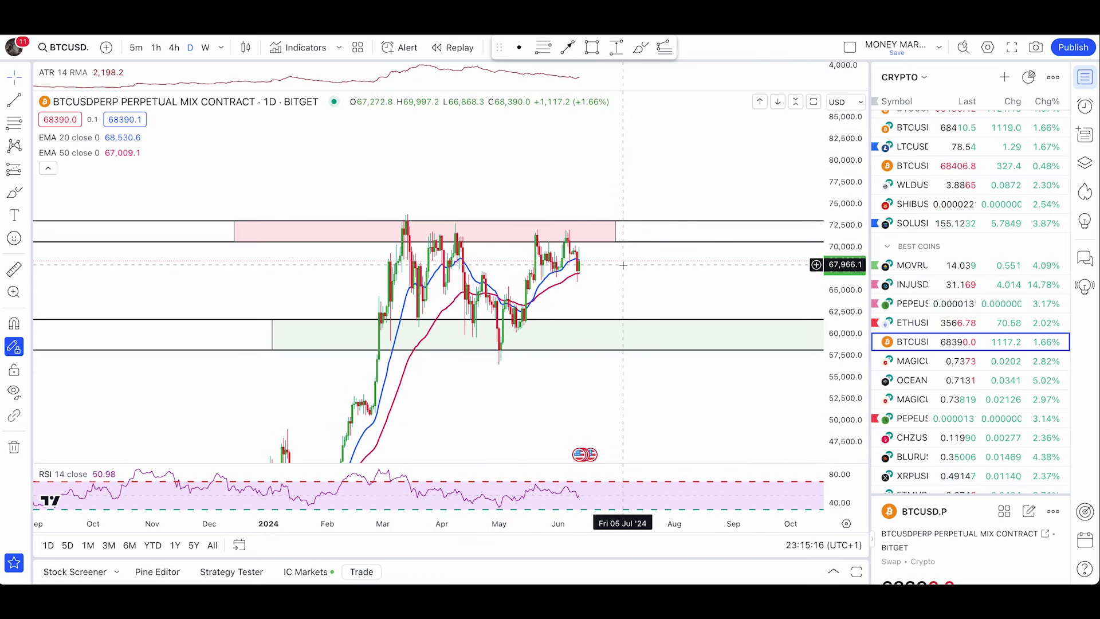
scroll(623, 265, "up", 2)
right_click(652, 283)
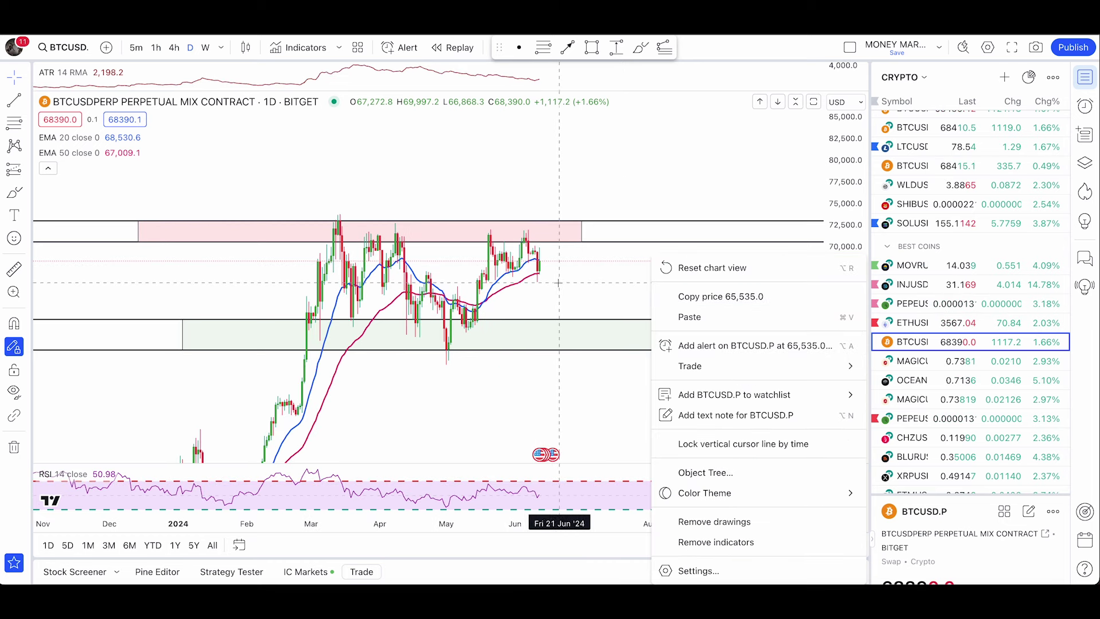
left_click(558, 283)
left_click_drag(634, 283, 658, 287)
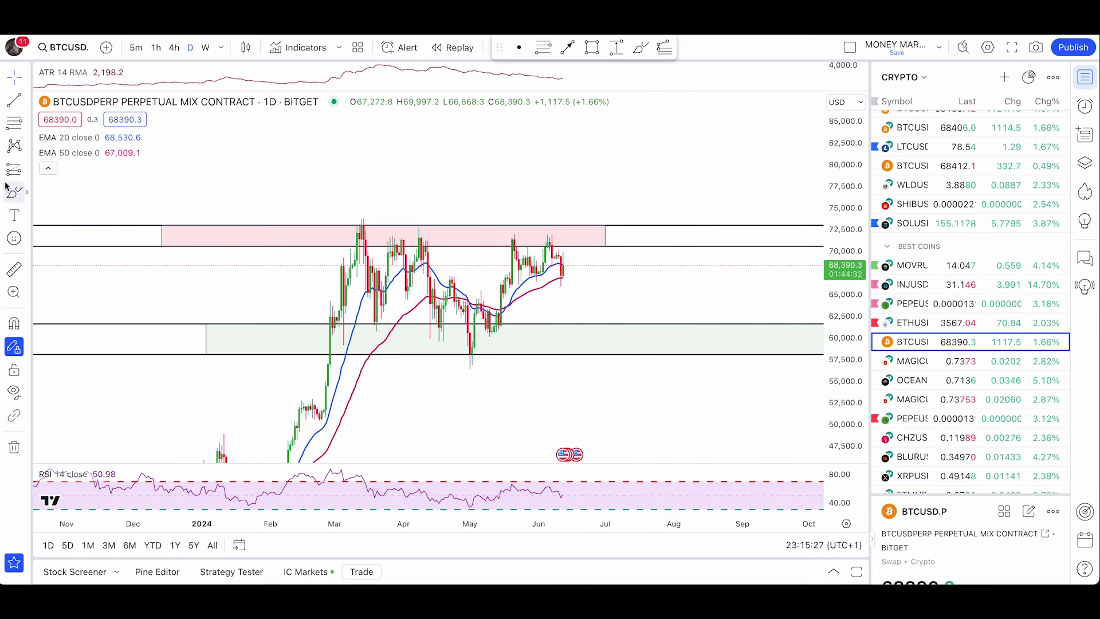
- On the 4h timeframe, brush a circle around the latest candles and a downward path from them, and undo the strokes
left_click(175, 47)
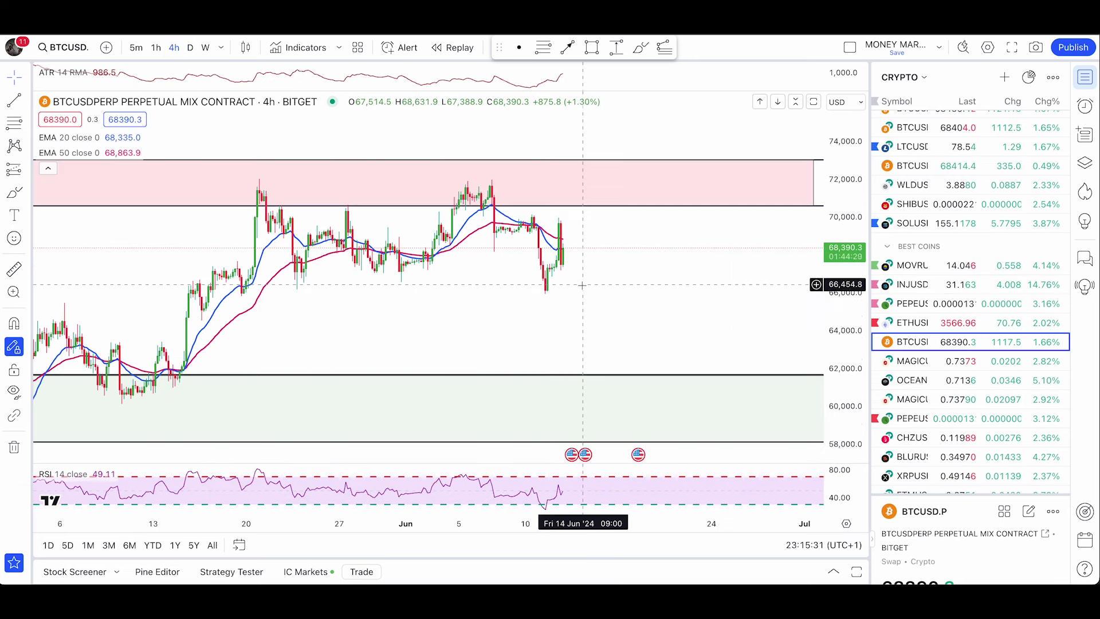
left_click(16, 190)
mouse_move(563, 220)
left_mouse_down()
mouse_move(539, 266)
mouse_move(572, 234)
left_mouse_up()
left_click_drag(552, 267, 601, 256)
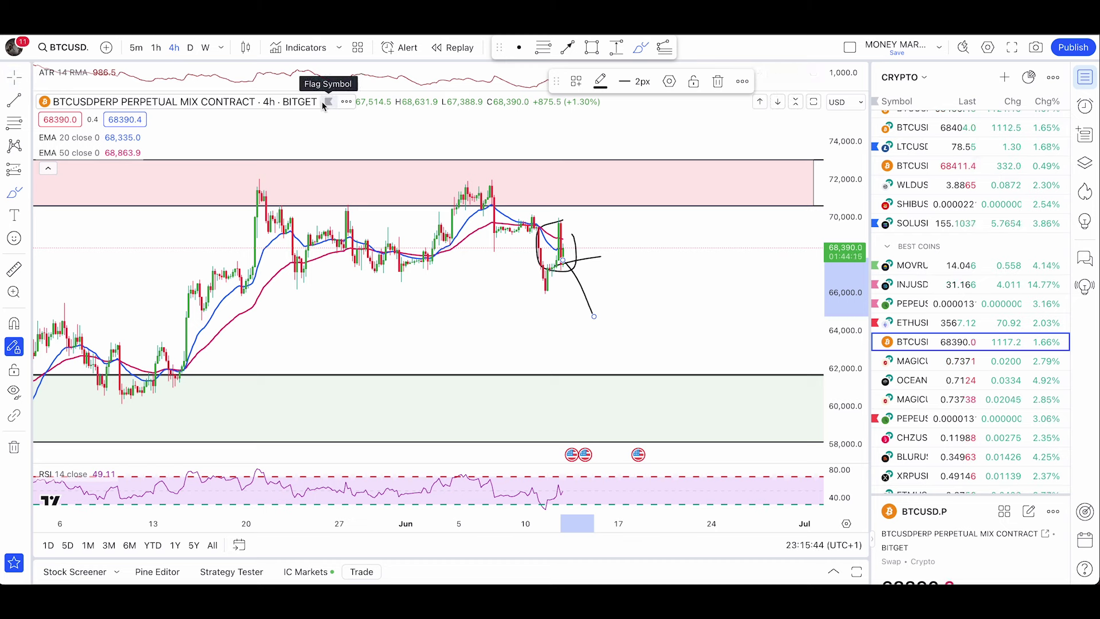
key("ctrl+z")
key("ctrl+z")
key("ctrl+z")
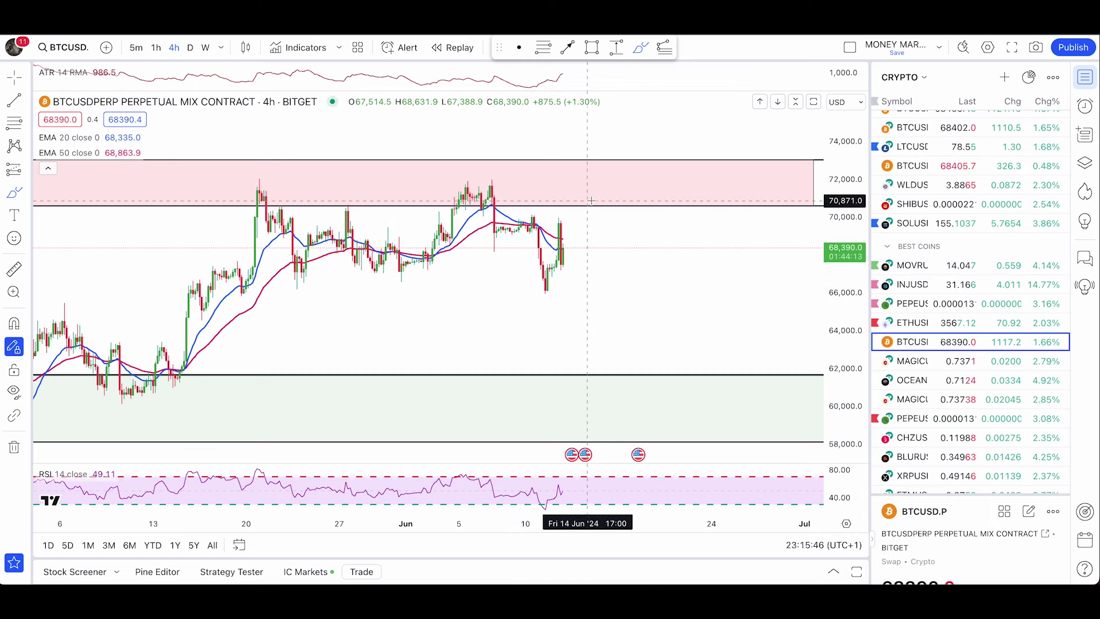
- Brush one stroke at the lower edge of the red zone and another below the latest low, and undo both
left_click_drag(556, 207, 616, 197)
left_click_drag(597, 305, 518, 300)
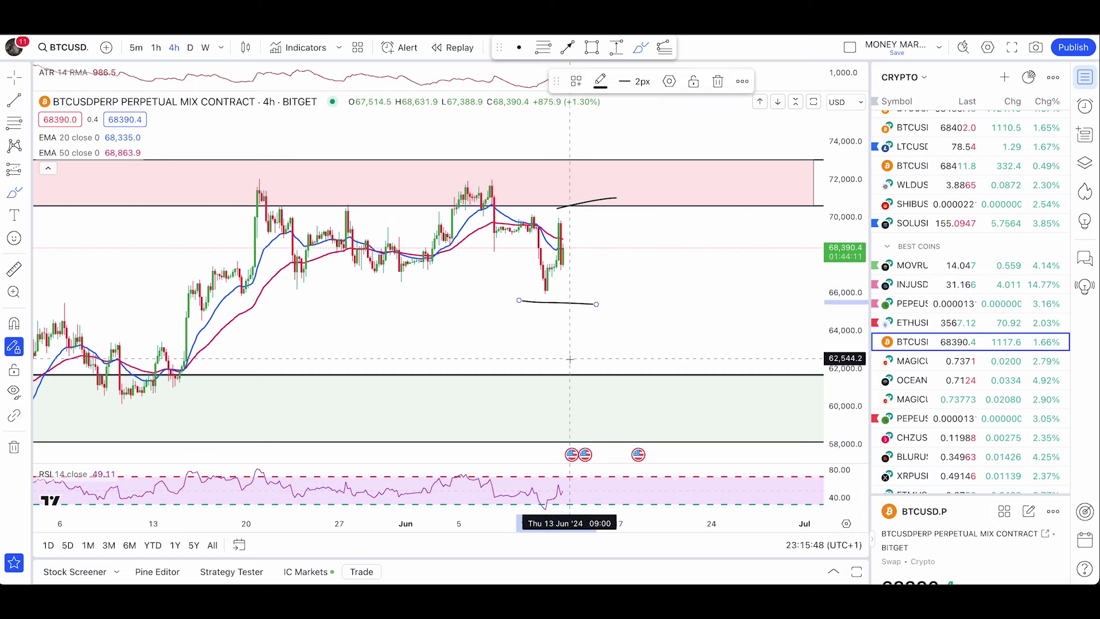
key("ctrl+z")
key("ctrl+z")
key("ctrl+z")
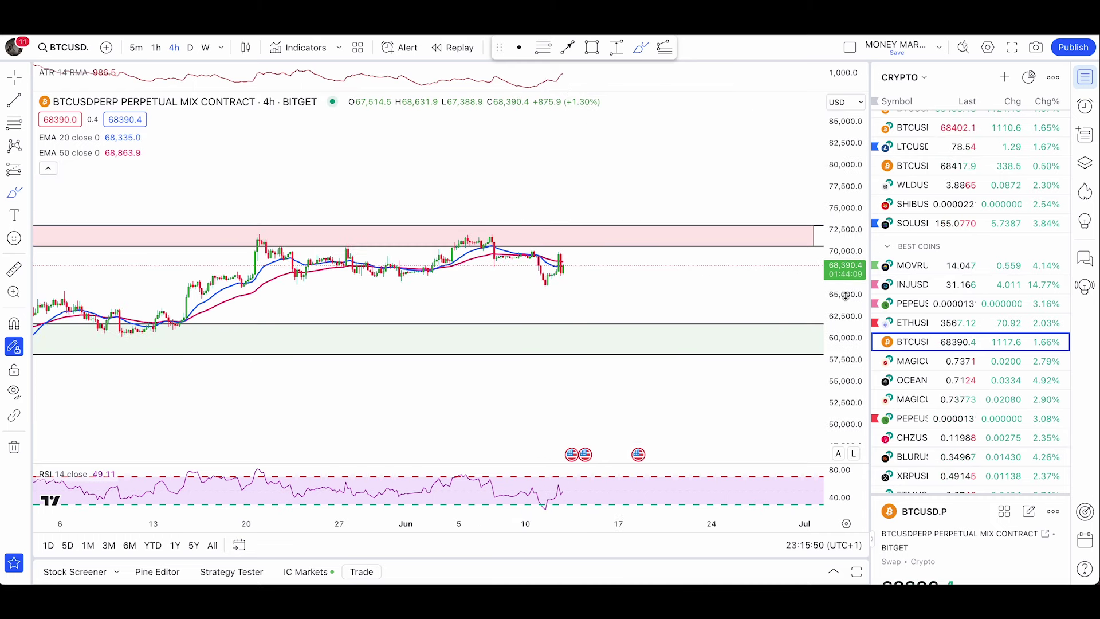
double_click(849, 301)
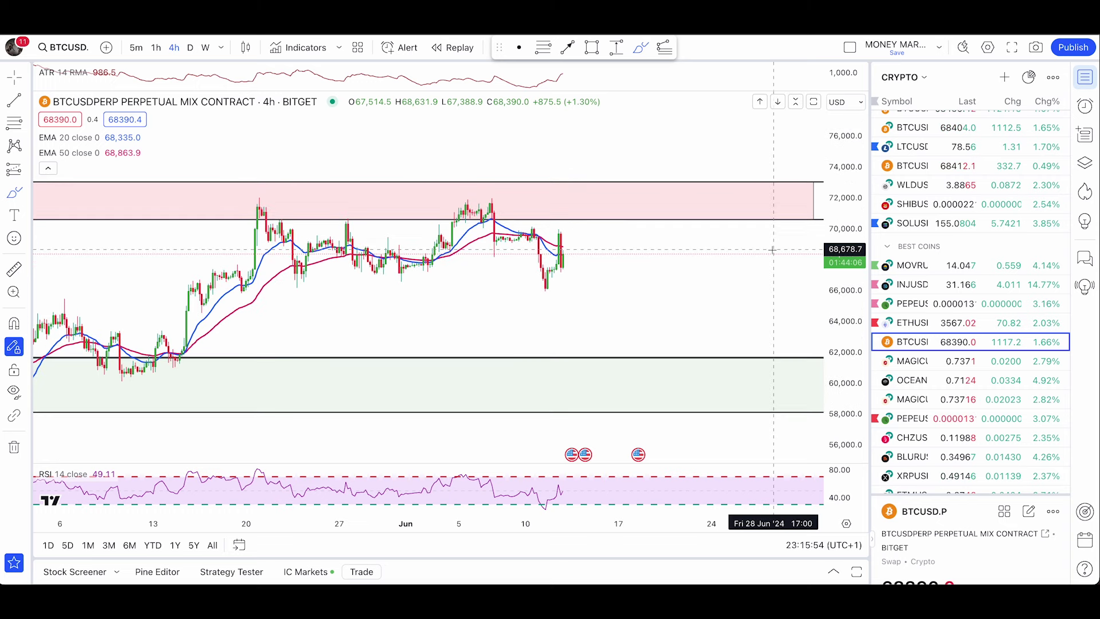
- Return the chart to the daily timeframe and select the green support zone to inspect its extent
left_click(190, 48)
left_click_drag(665, 310, 482, 293)
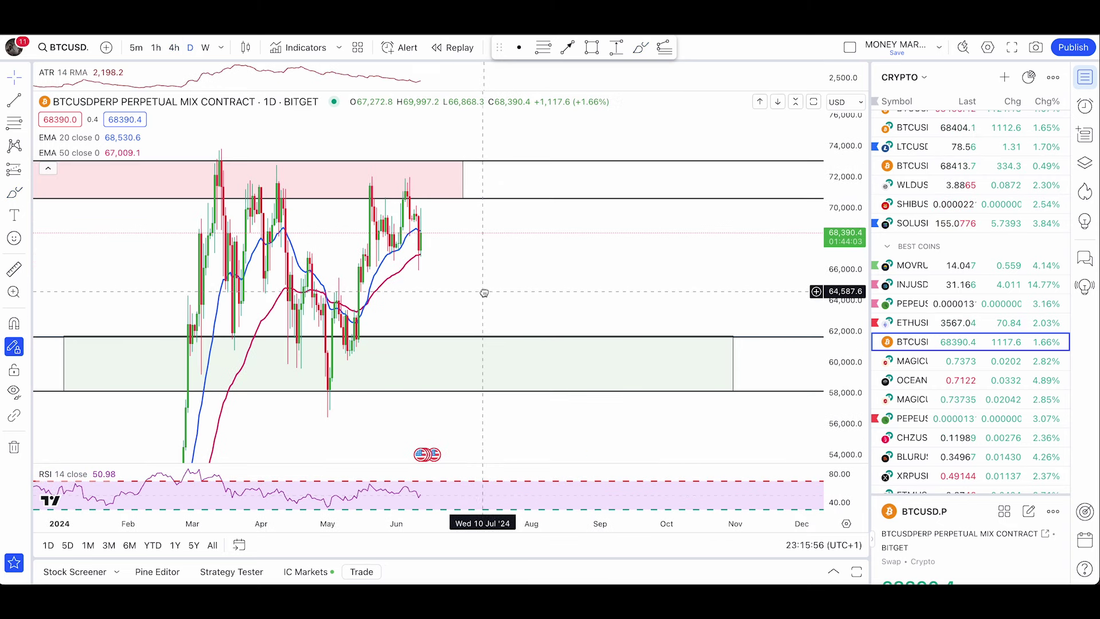
left_click(731, 361)
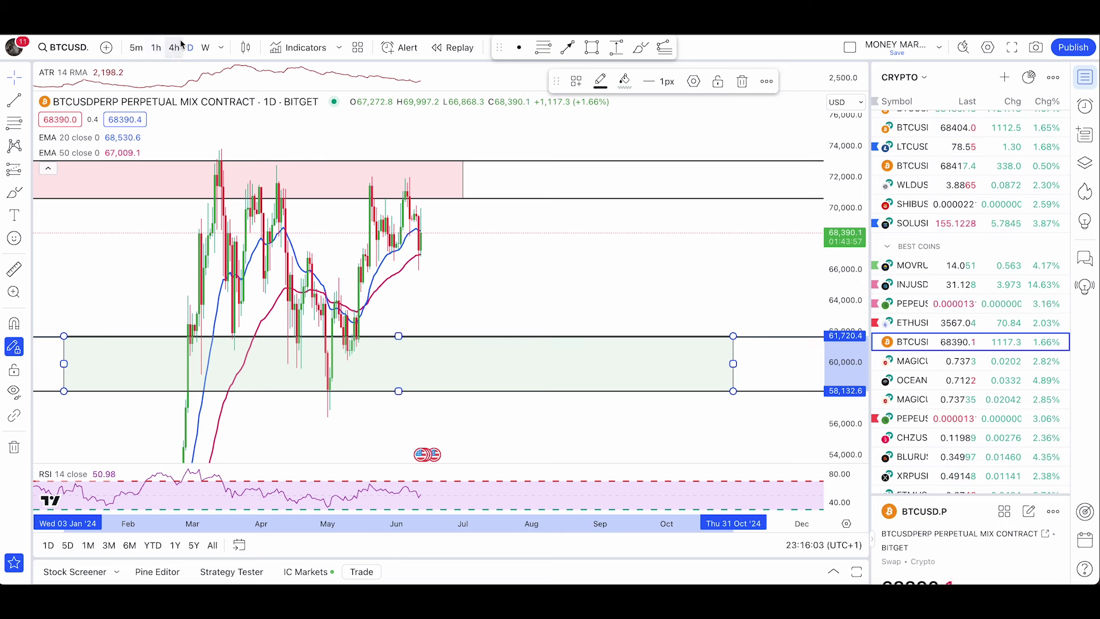
- Brush a line under the latest daily low, a fall into the circled green zone and a rally above the red zone, and undo it all
left_click(11, 198)
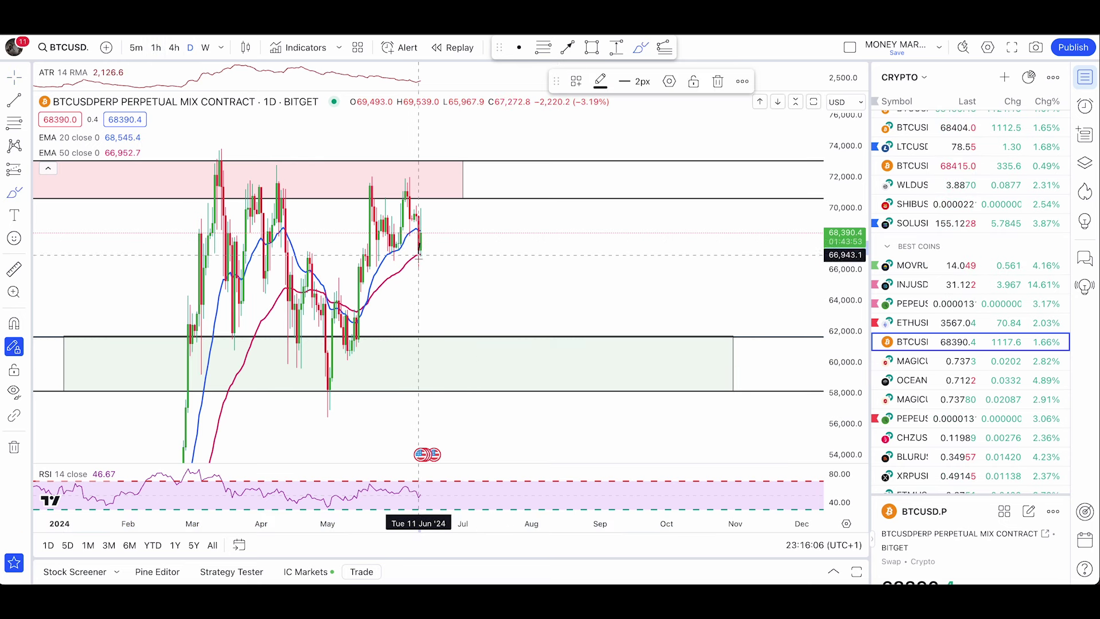
left_click_drag(412, 275, 467, 264)
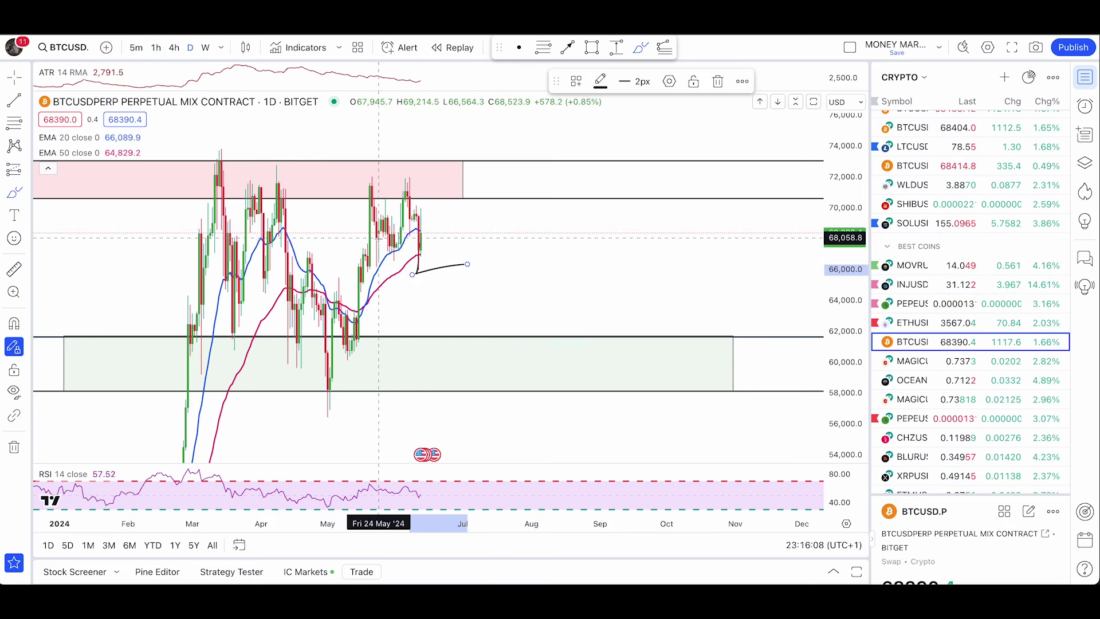
mouse_move(425, 232)
left_mouse_down()
mouse_move(487, 374)
mouse_move(445, 360)
mouse_move(508, 349)
mouse_move(622, 135)
left_mouse_up()
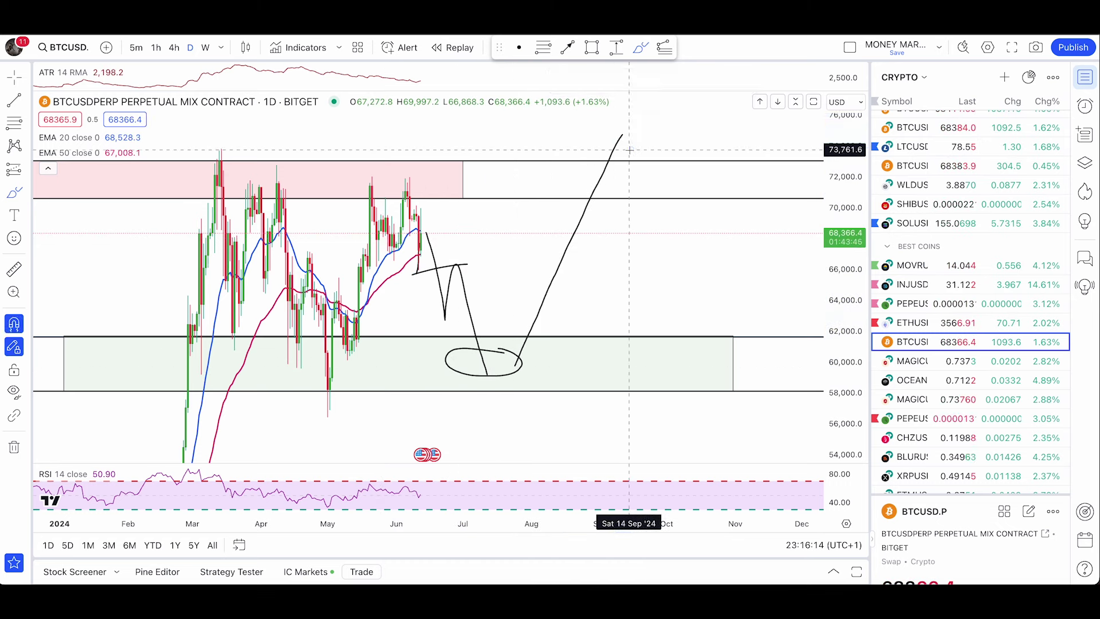
key("ctrl+z")
key("ctrl+z")
key("ctrl+z")
key("ctrl+z")
- Switch the BTCUSD perpetual chart to the 4h timeframe
left_click(174, 48)
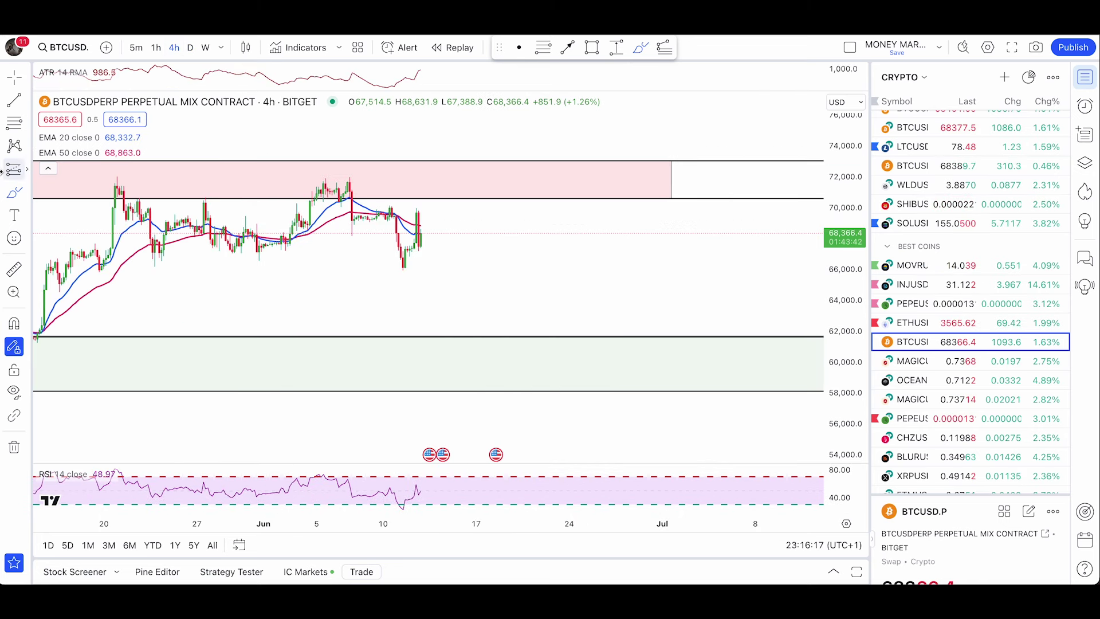
scroll(455, 260, "down", 2)
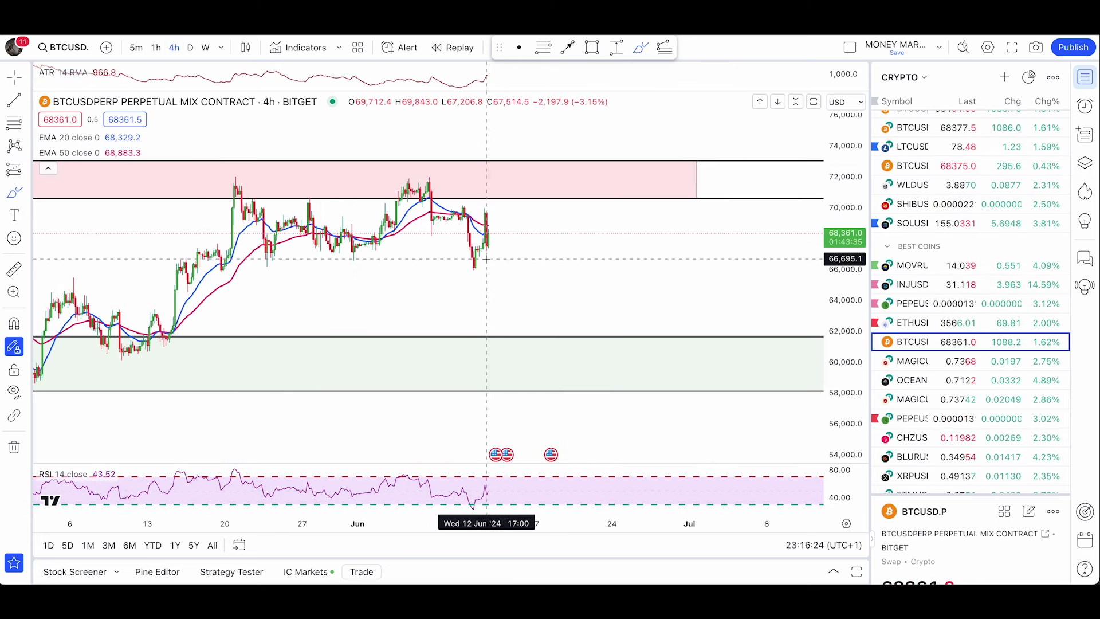
- Brush a projected fall from the latest 4h candles toward the green zone with a rebound, and undo all the strokes
mouse_move(466, 267)
left_mouse_down()
mouse_move(484, 259)
mouse_move(268, 267)
mouse_move(477, 271)
mouse_move(503, 239)
mouse_move(527, 288)
mouse_move(610, 355)
left_mouse_up()
mouse_move(631, 341)
left_mouse_down()
mouse_move(643, 363)
mouse_move(559, 349)
mouse_move(636, 217)
mouse_move(637, 170)
mouse_move(655, 253)
left_mouse_up()
key("ctrl+z")
key("ctrl+z")
key("ctrl+z")
key("ctrl+z")
key("ctrl+z")
key("ctrl+z")
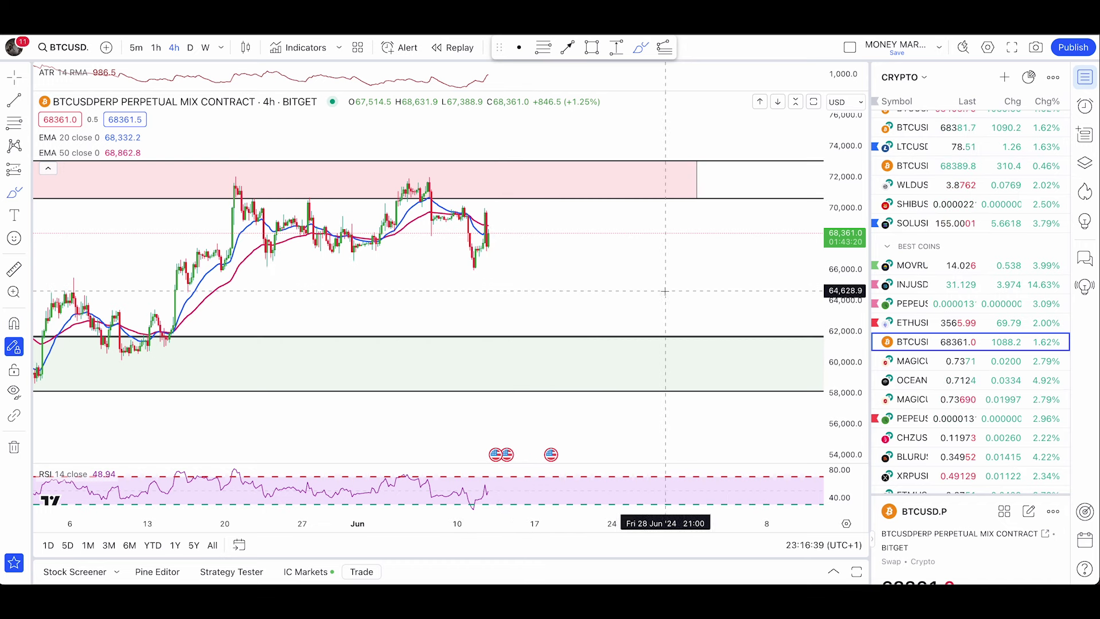
- Brush a mark beside the June highs in the red zone and a projected rise from the latest candle above it, and remove both
mouse_move(446, 182)
left_mouse_down()
mouse_move(255, 170)
mouse_move(264, 188)
mouse_move(460, 191)
left_mouse_up()
key("ctrl+z")
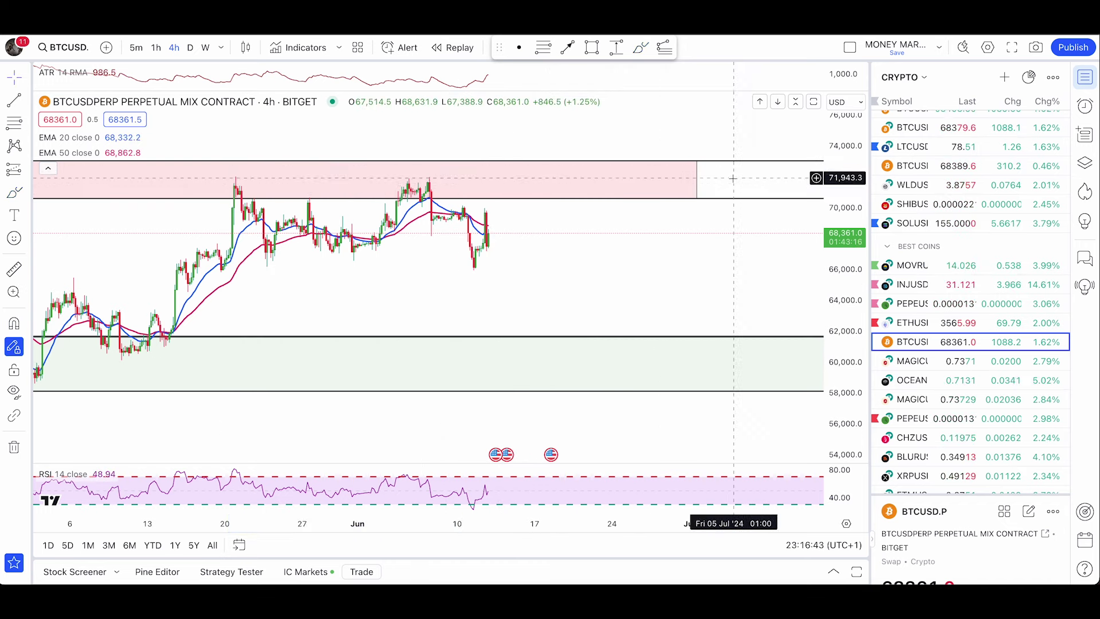
left_click(692, 184)
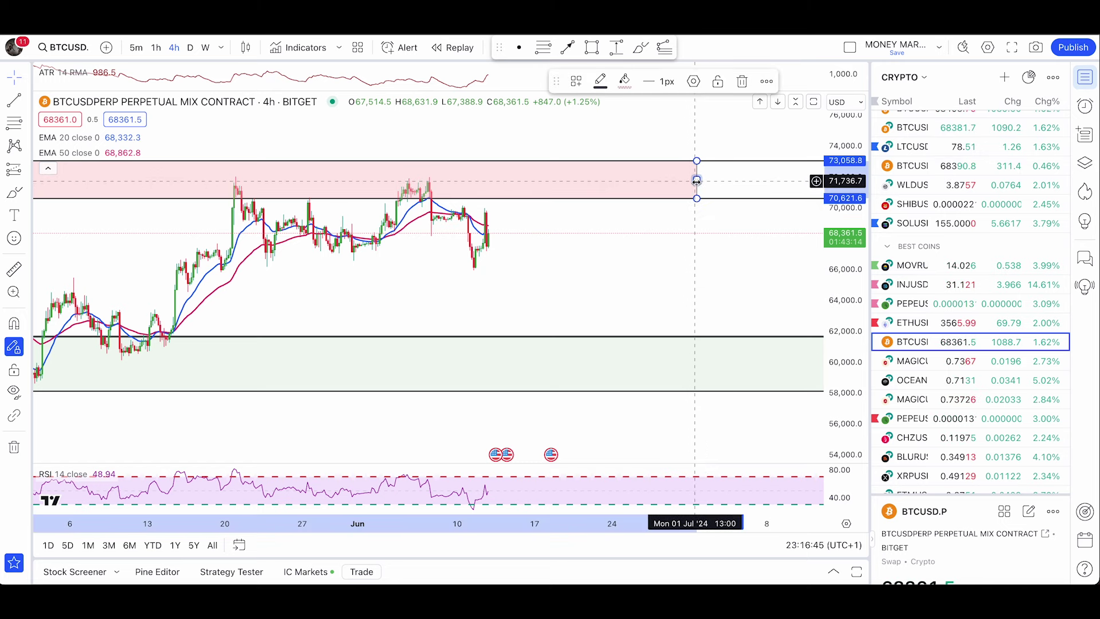
left_click(15, 192)
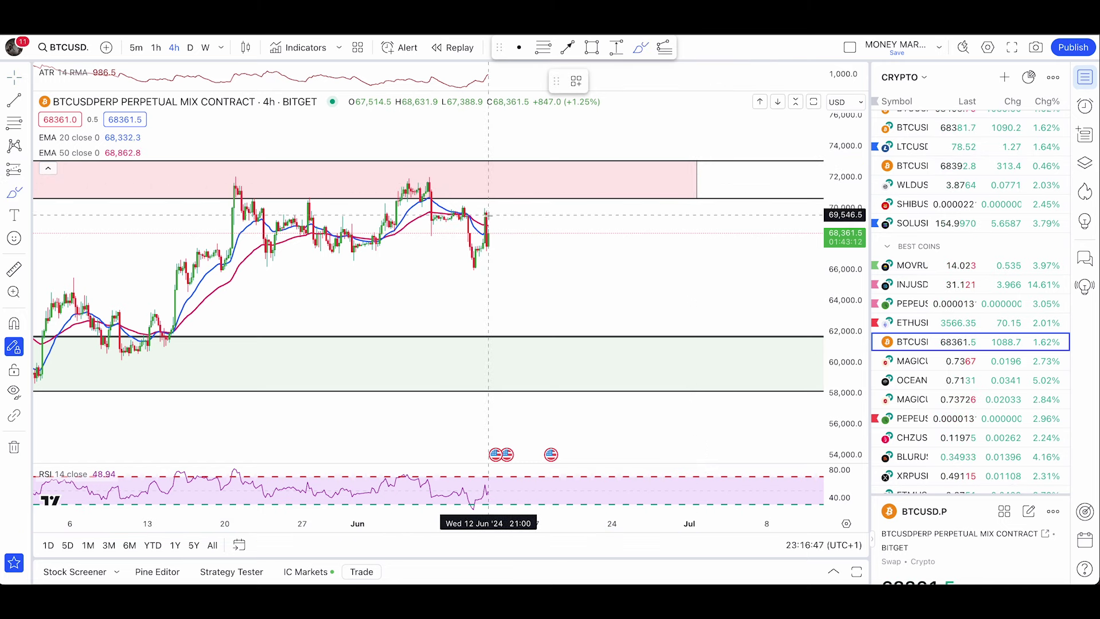
mouse_move(488, 220)
left_mouse_down()
mouse_move(510, 138)
mouse_move(599, 95)
left_mouse_up()
key("Delete")
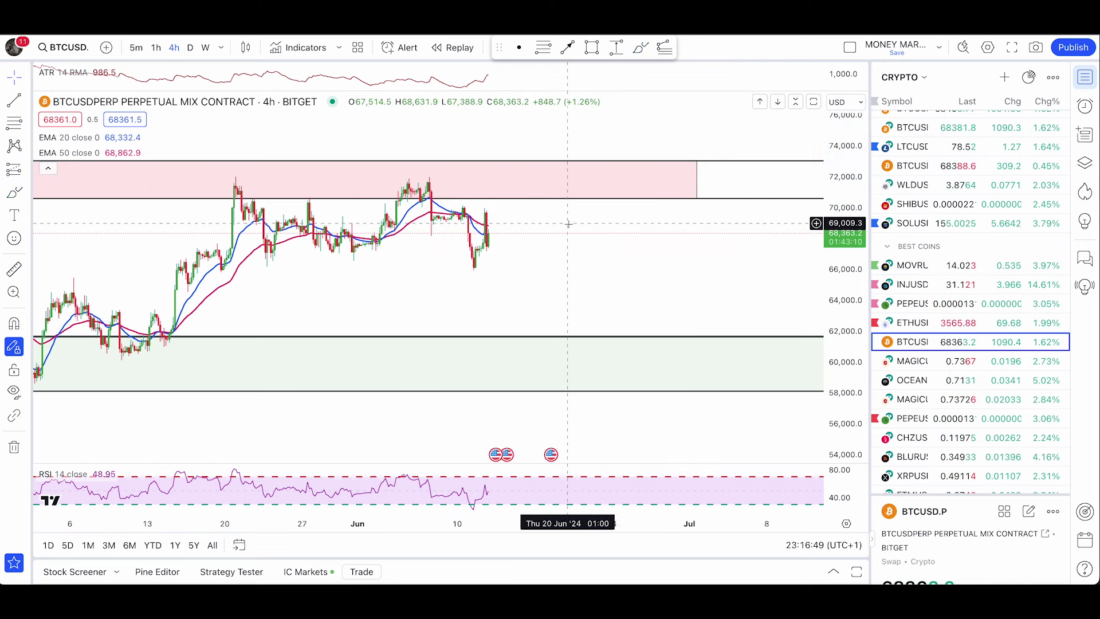
- Brush a projected drop into the circled green support zone followed by a rally above the red zone, and undo the strokes
left_click_drag(569, 224, 567, 246)
left_click(14, 192)
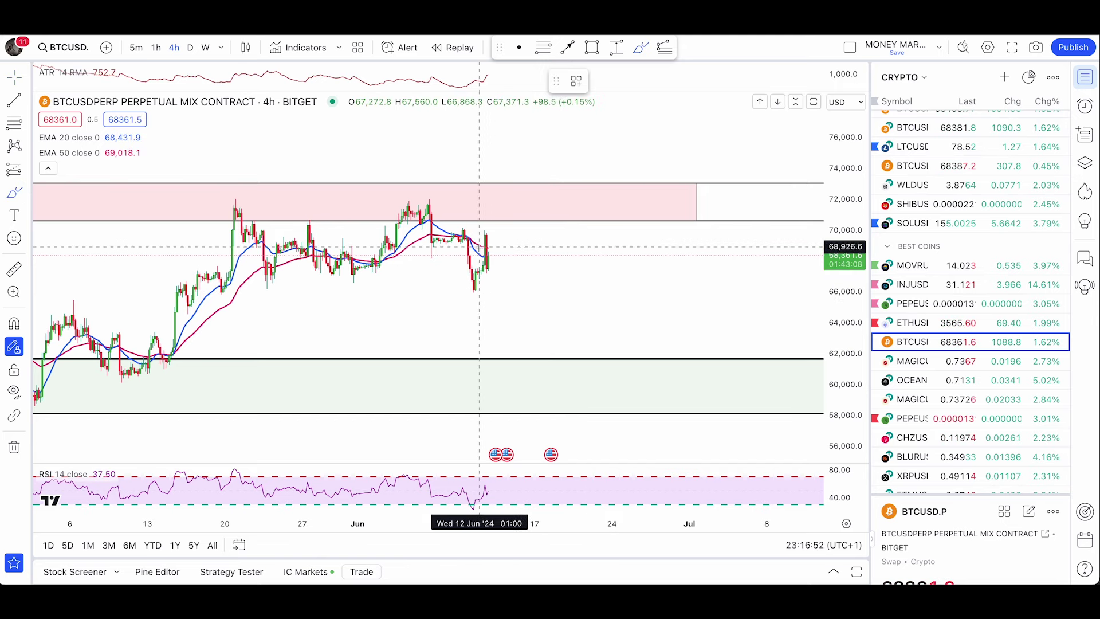
mouse_move(486, 265)
left_mouse_down()
mouse_move(523, 393)
mouse_move(575, 389)
mouse_move(681, 145)
left_mouse_up()
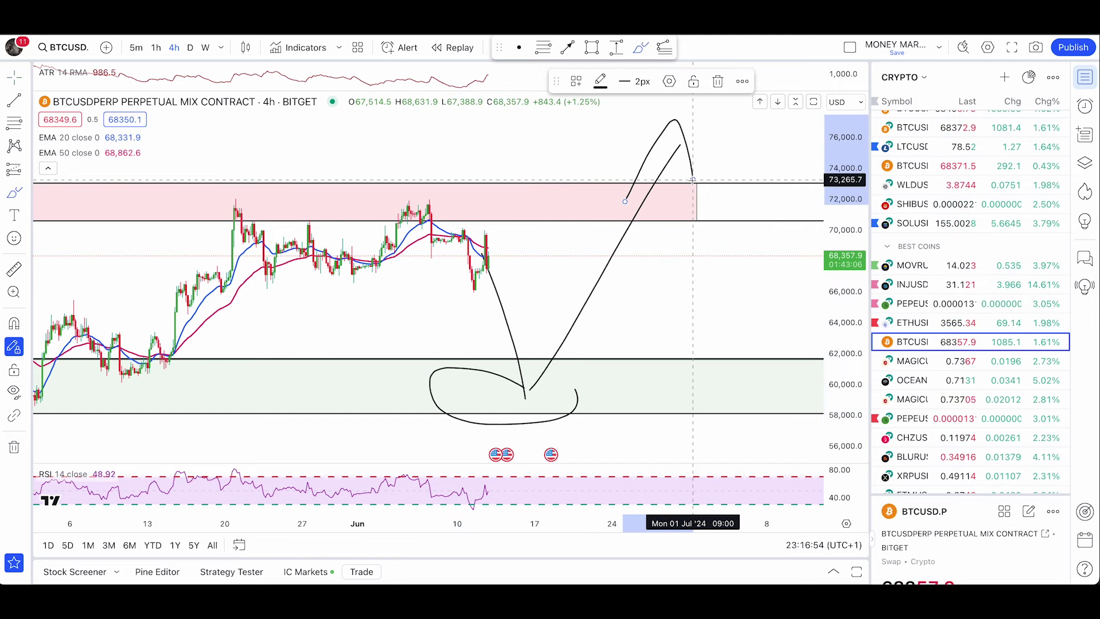
key("ctrl+z")
key("ctrl+z")
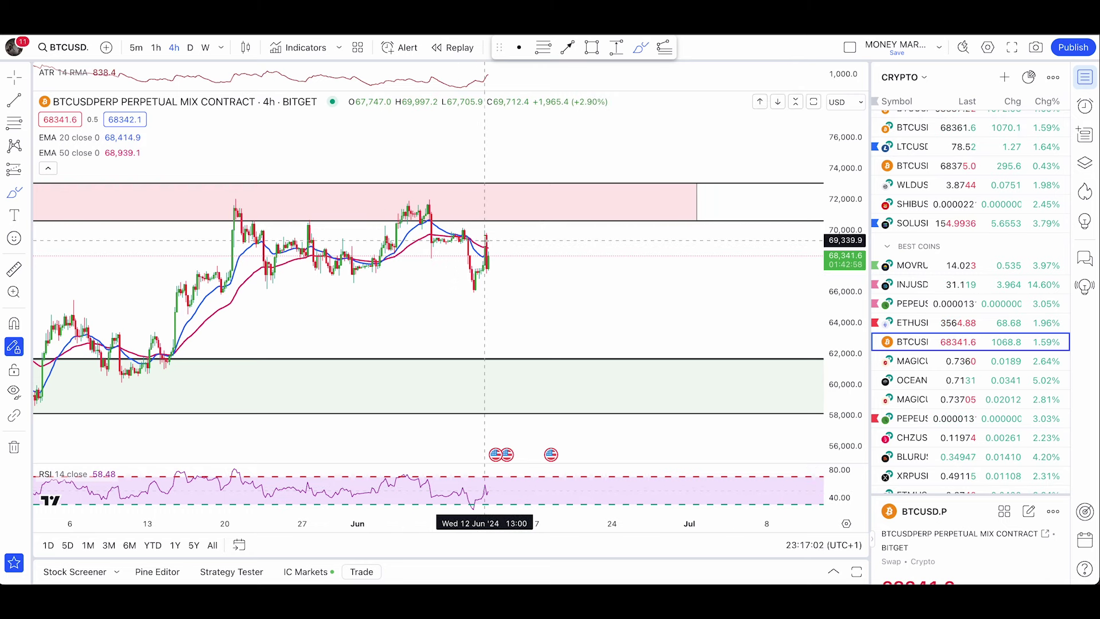
- Brush a projected price move from the latest 4h candles and a short stroke near the top of the green support zone
mouse_move(486, 245)
left_mouse_down()
mouse_move(525, 390)
mouse_move(576, 281)
left_mouse_up()
mouse_move(584, 371)
left_mouse_down()
mouse_move(468, 378)
mouse_move(605, 365)
left_mouse_up()
- Open the ETHUSDT perpetual contract from the watchlist and review its 4h price history back to March
key("Down")
key("Down")
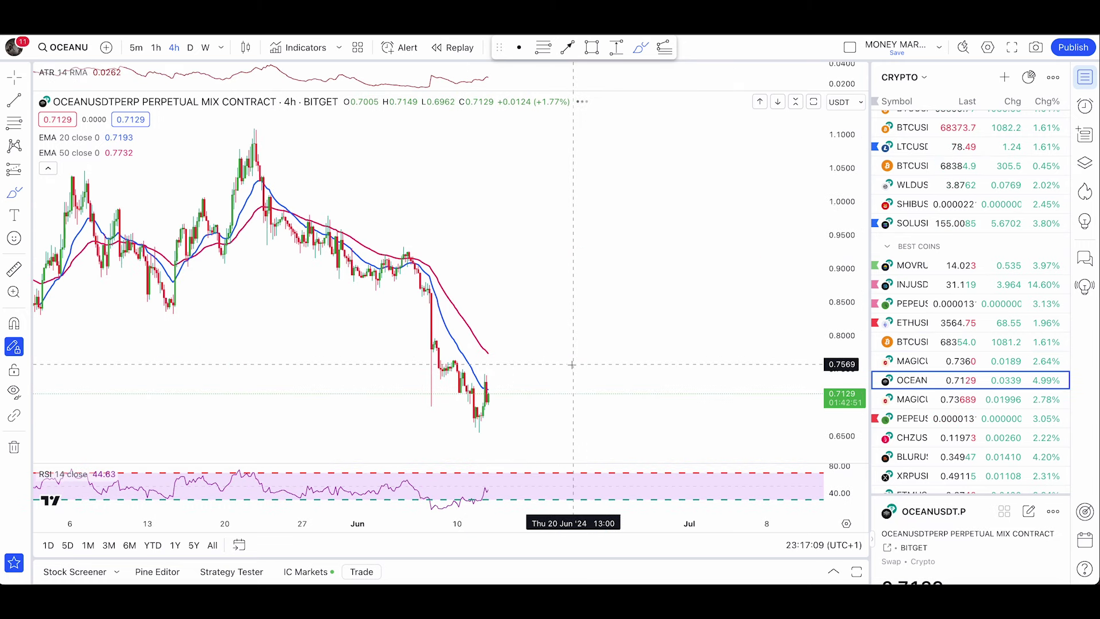
key("Up")
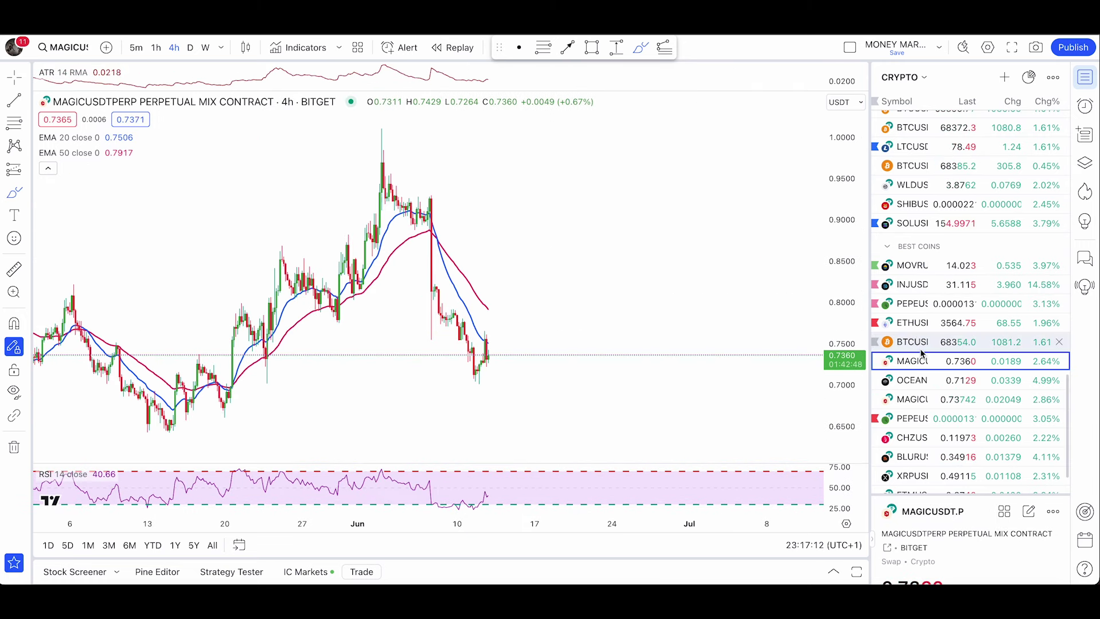
left_click(912, 323)
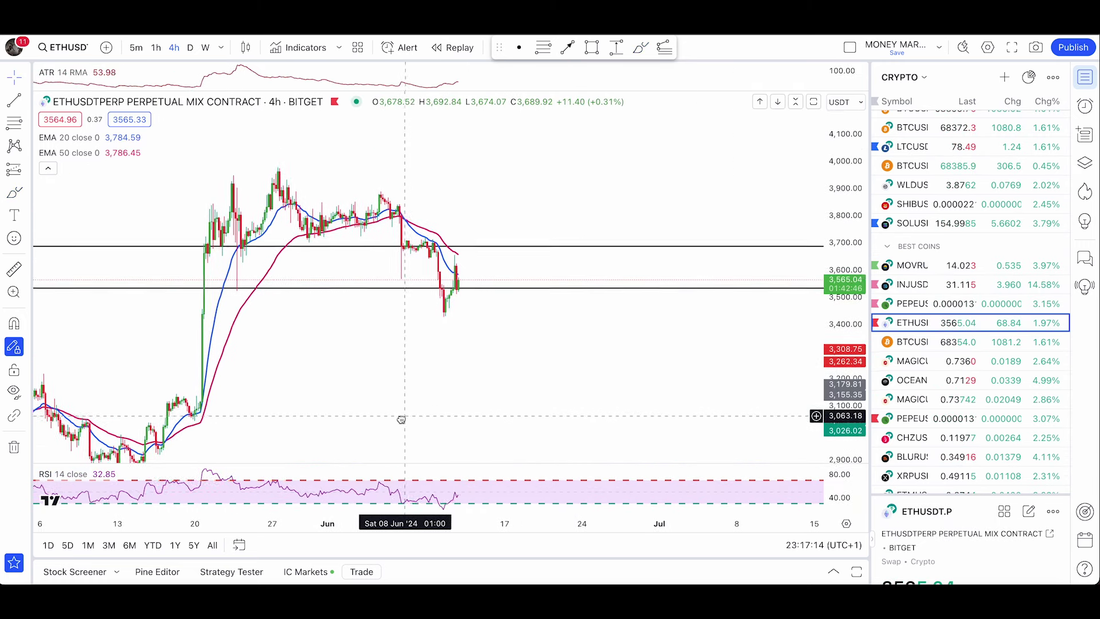
left_click_drag(401, 420, 355, 425)
scroll(518, 370, "up", 2)
scroll(425, 322, "down", 8)
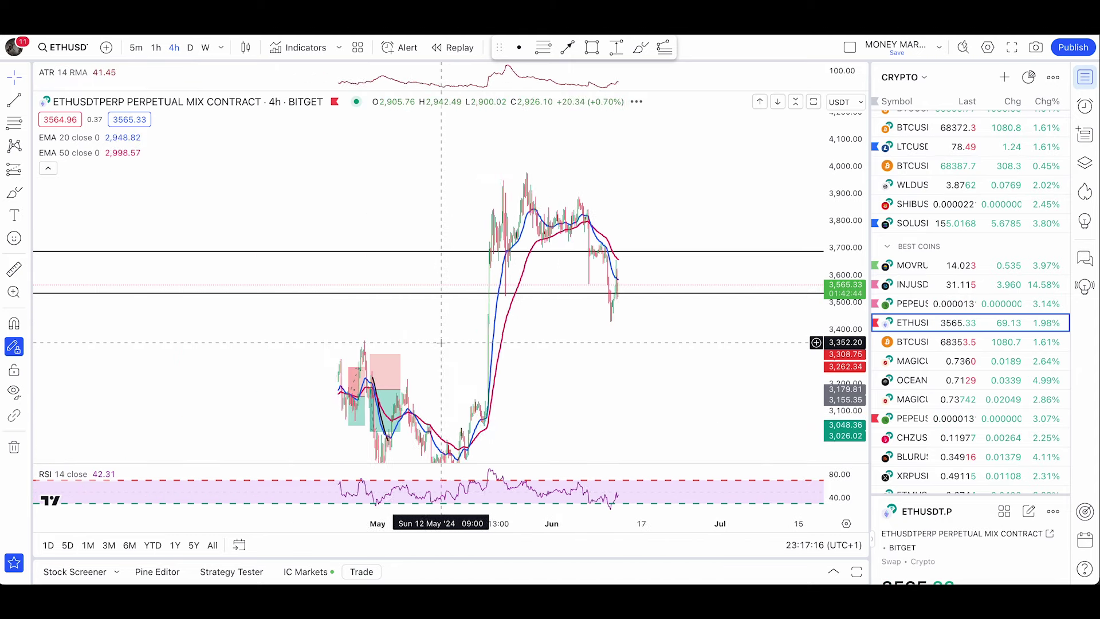
scroll(441, 342, "down", 4)
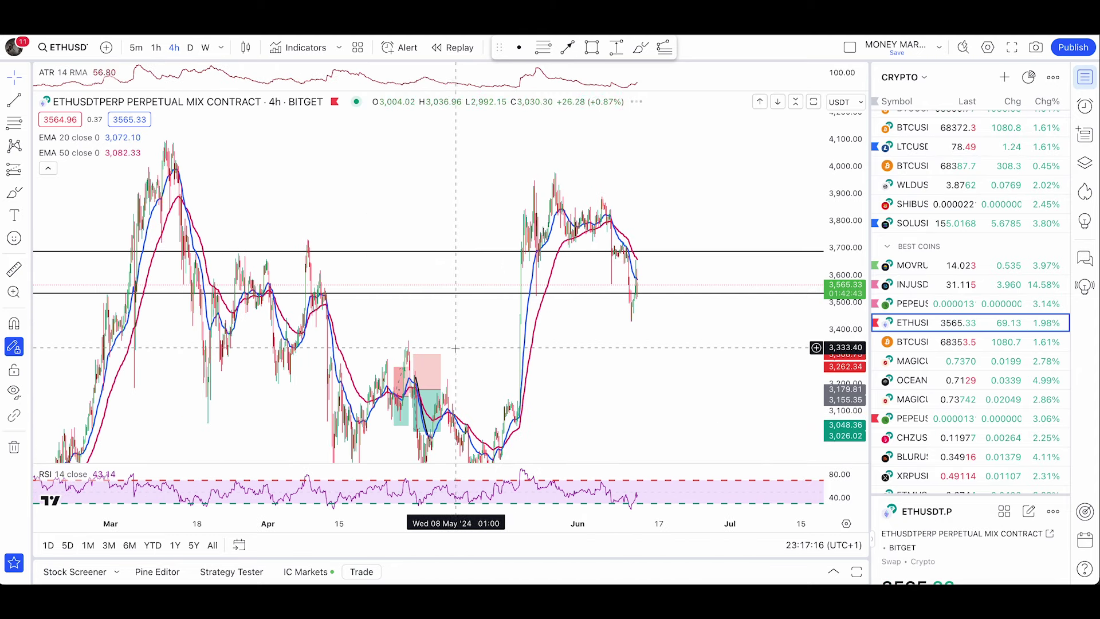
- Check the green support zone against the daily Ethereum price history and return to the 4h timeframe
left_click(190, 52)
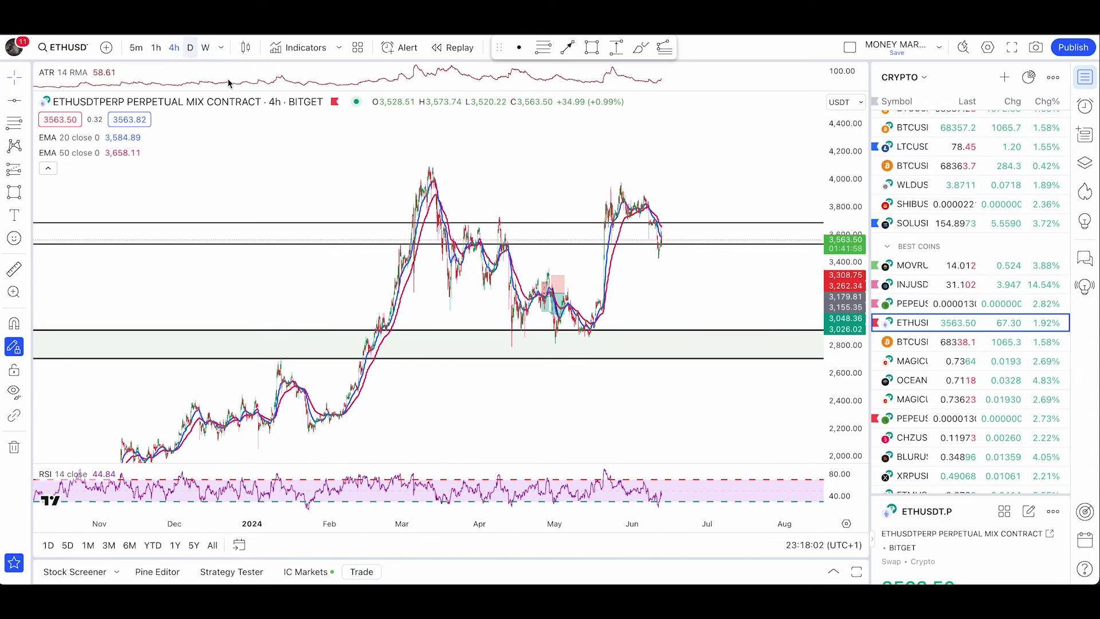
left_click_drag(516, 273, 456, 260)
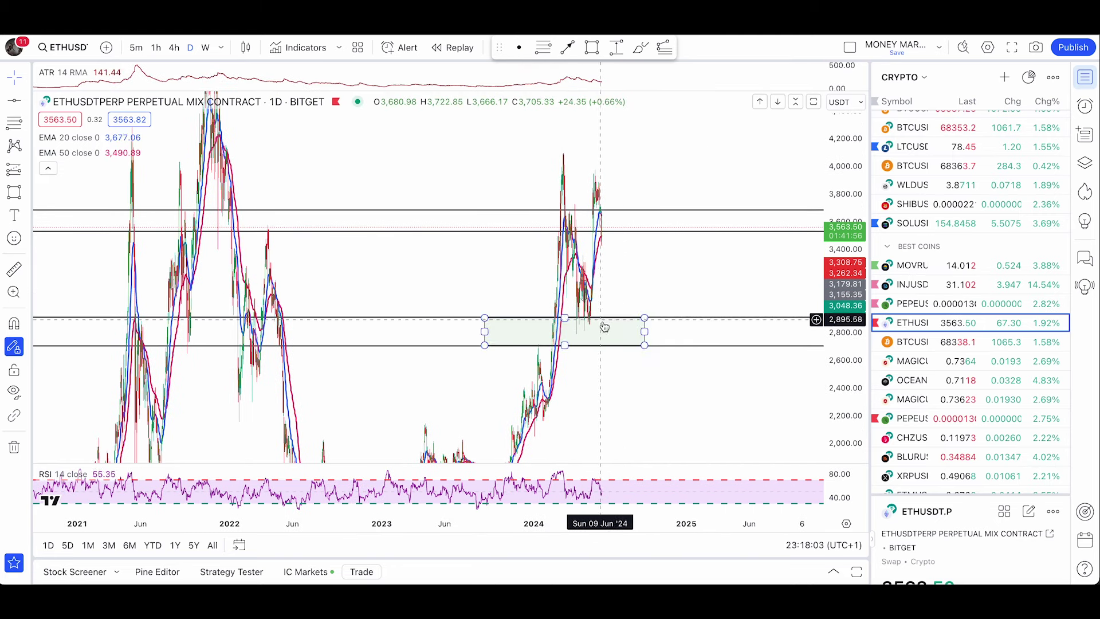
left_click(646, 331)
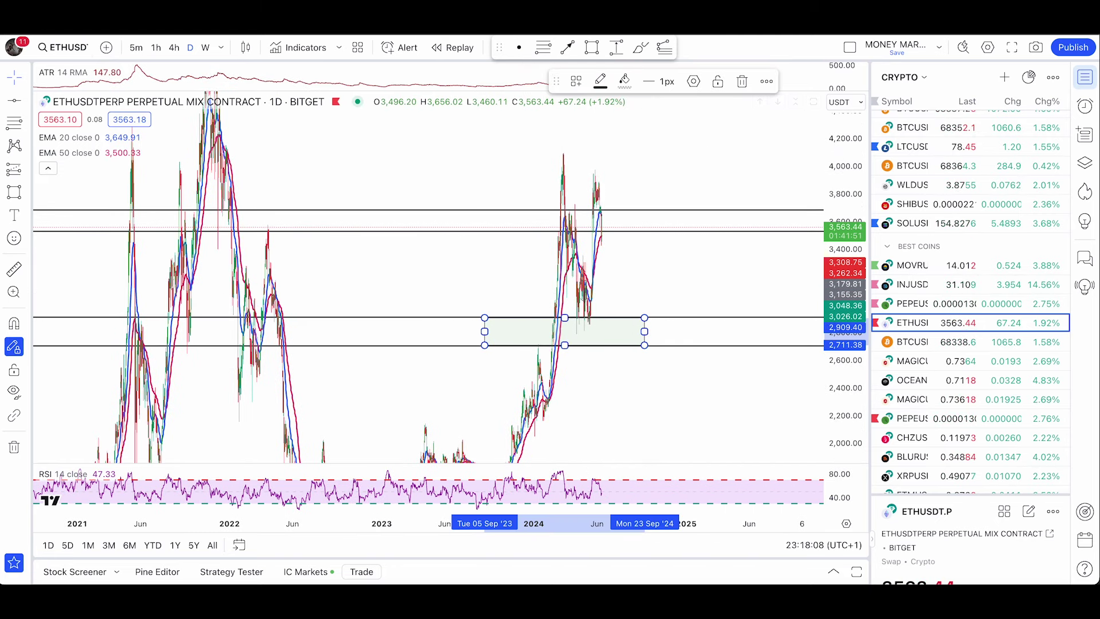
left_click(174, 47)
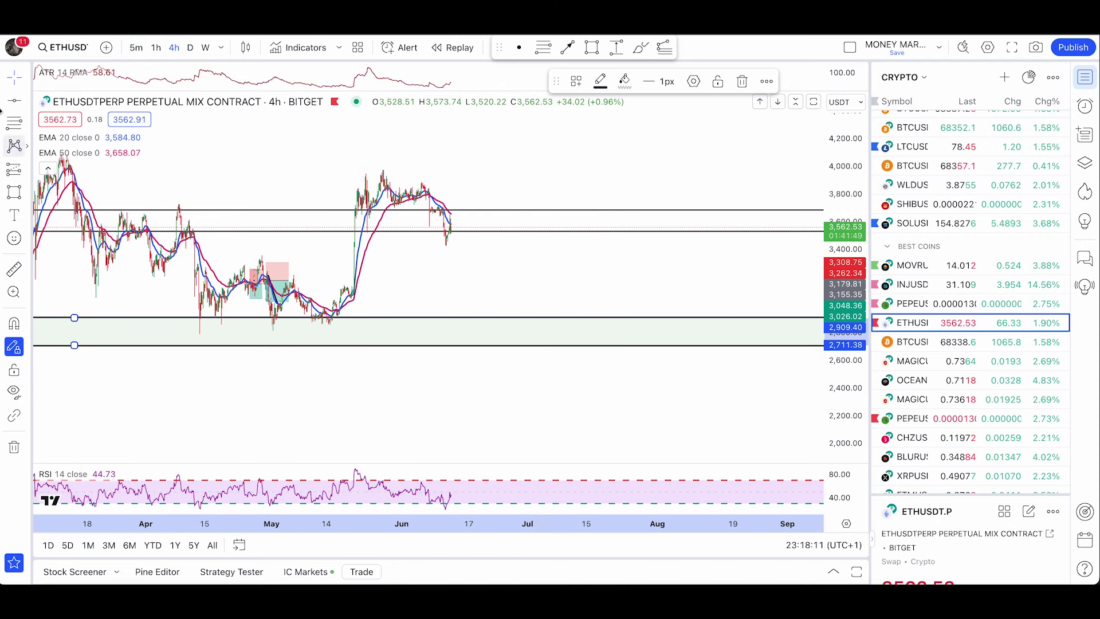
- Brush a projected price path onward from the latest 4h Ethereum candle, and undo the stroke
left_click(27, 190)
left_click(66, 140)
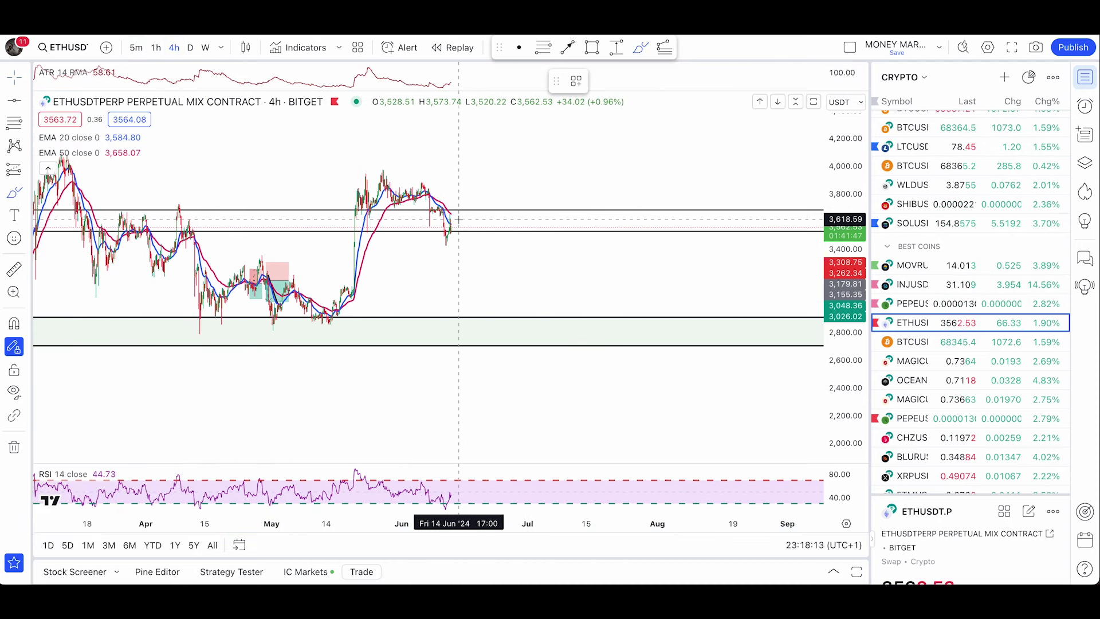
mouse_move(452, 220)
left_mouse_down()
mouse_move(501, 320)
mouse_move(571, 229)
mouse_move(582, 258)
left_mouse_up()
key("ctrl+z")
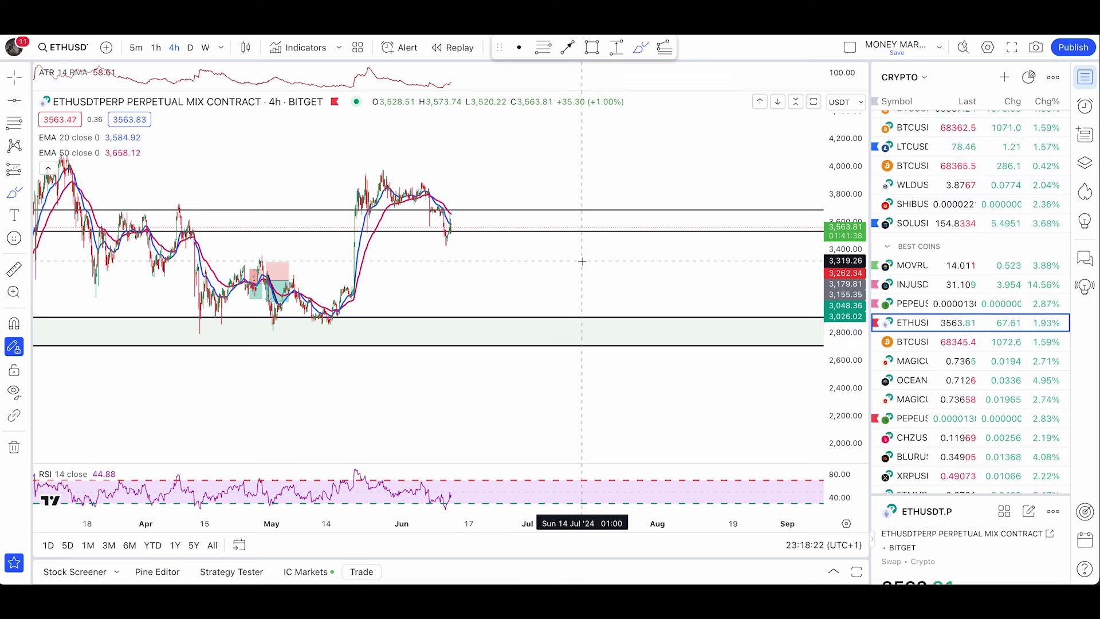
key("Escape")
- Draw an orange zone between about 3,195 and 3,315 from 29 Apr '24, extending its right edge to 1 Jul '24
left_click_drag(582, 262, 733, 263)
scroll(656, 282, "up", 4)
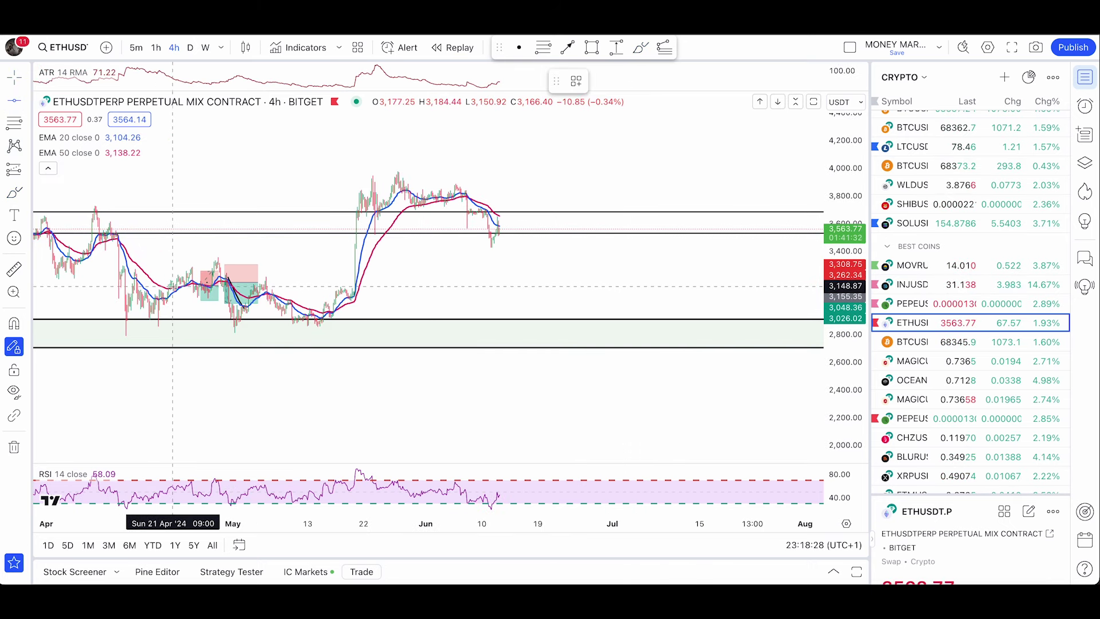
left_click(175, 281)
left_click(428, 262)
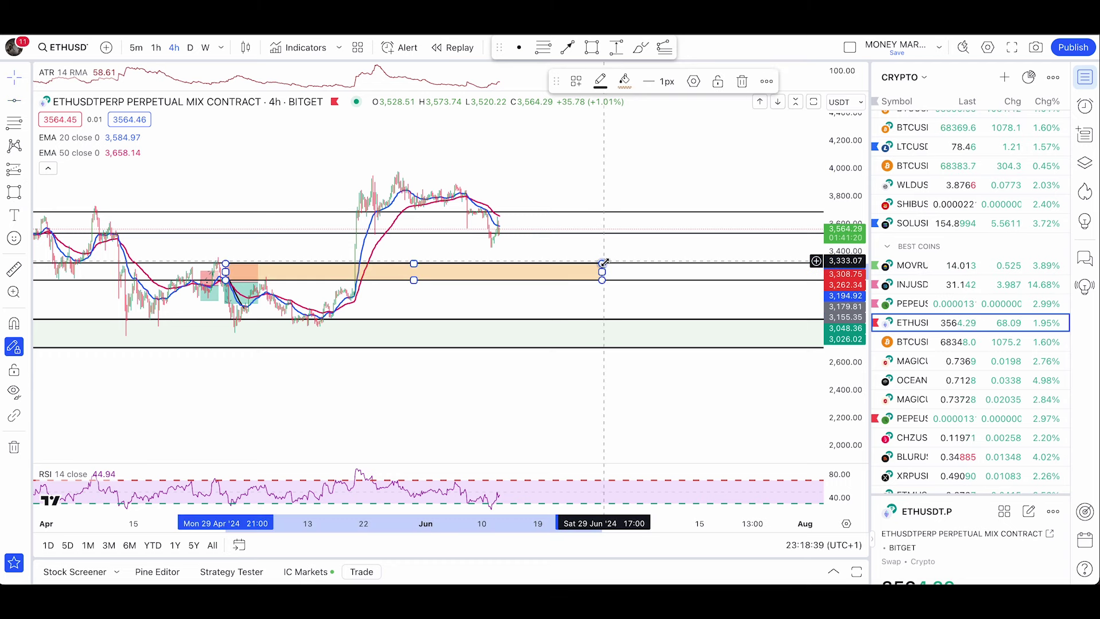
left_click_drag(604, 262, 614, 263)
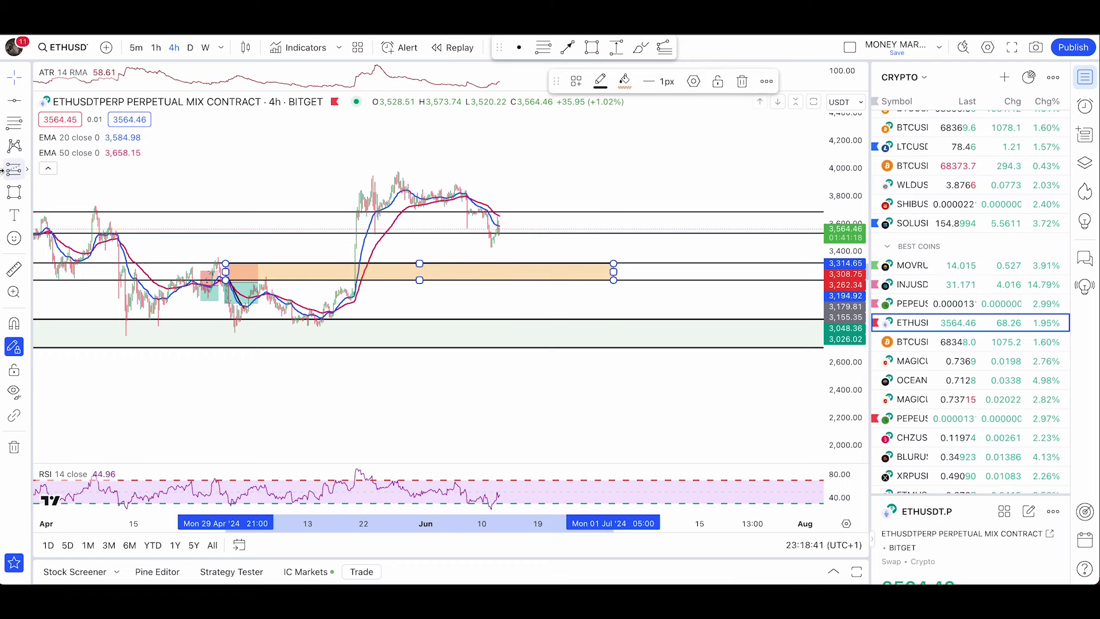
- Brush a projected dip from the latest candle into the orange zone with a rally to about 4,000, and remove it
left_click(25, 193)
left_click(72, 136)
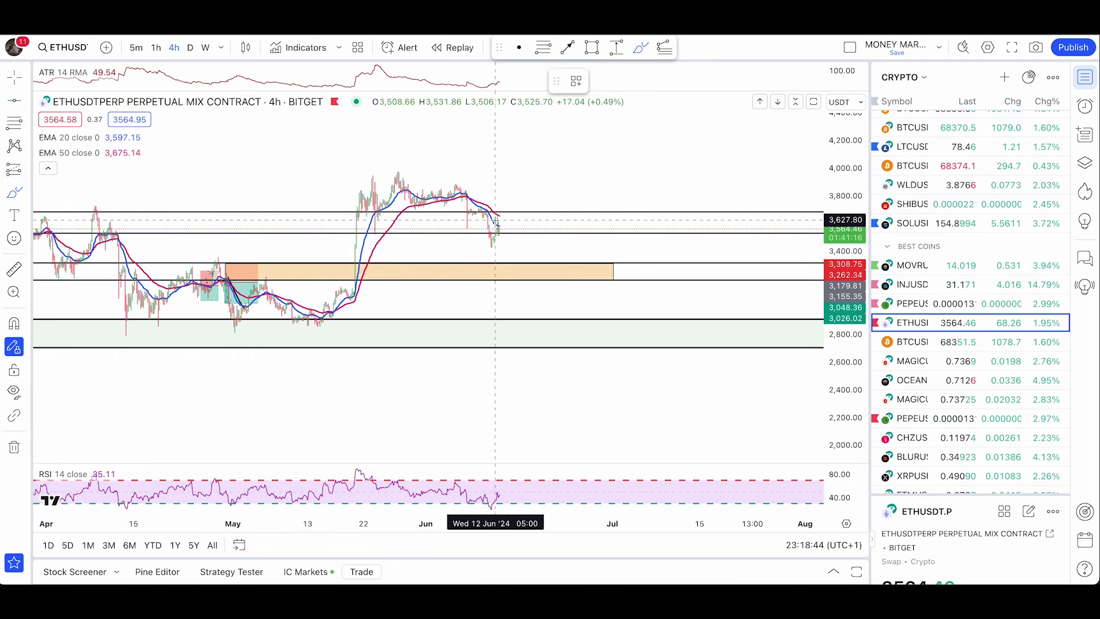
mouse_move(495, 220)
left_mouse_down()
mouse_move(501, 253)
mouse_move(556, 173)
left_mouse_up()
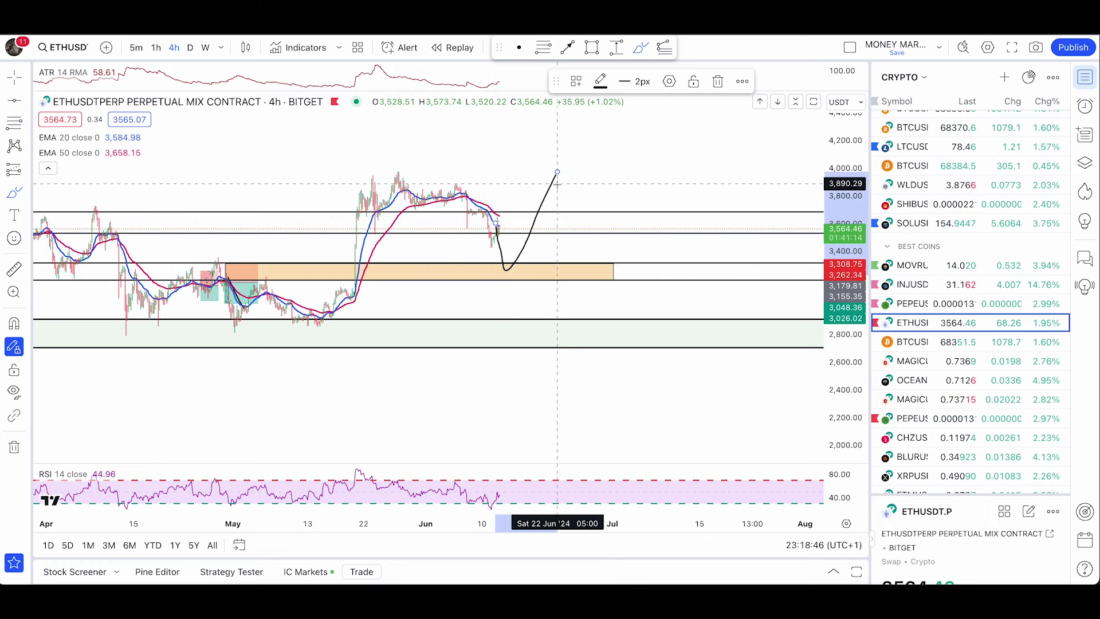
key("Delete")
- Brush a loop in the green support zone and a projected drop to its base with a steep rally, and remove the strokes
mouse_move(532, 325)
left_mouse_down()
mouse_move(497, 342)
mouse_move(541, 301)
left_mouse_up()
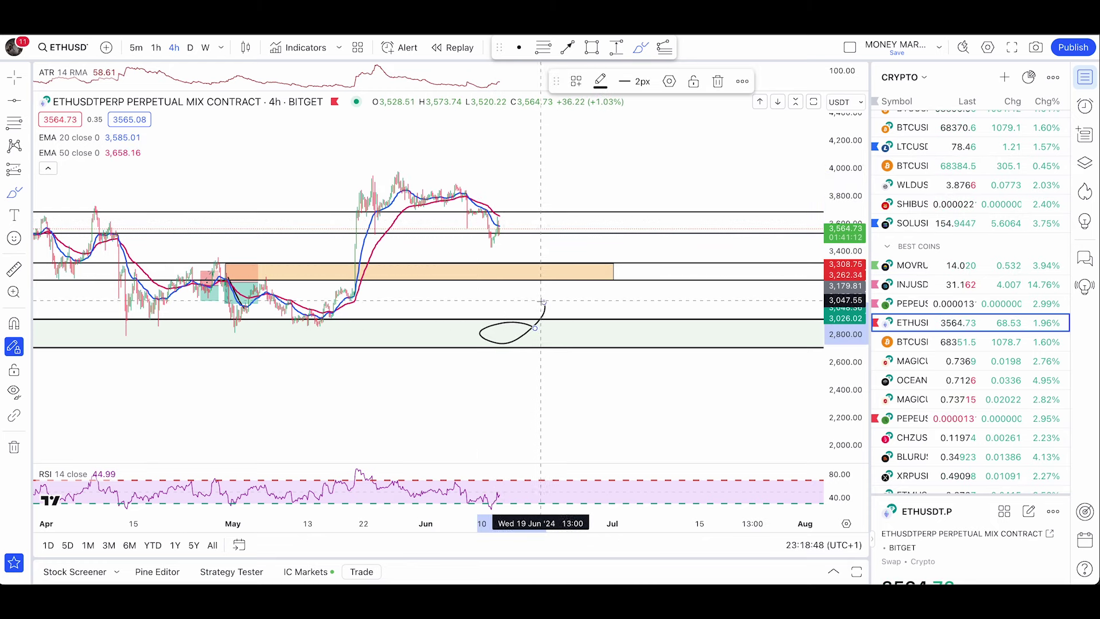
key("Delete")
mouse_move(494, 232)
left_mouse_down()
mouse_move(523, 351)
mouse_move(644, 135)
mouse_move(626, 239)
left_mouse_up()
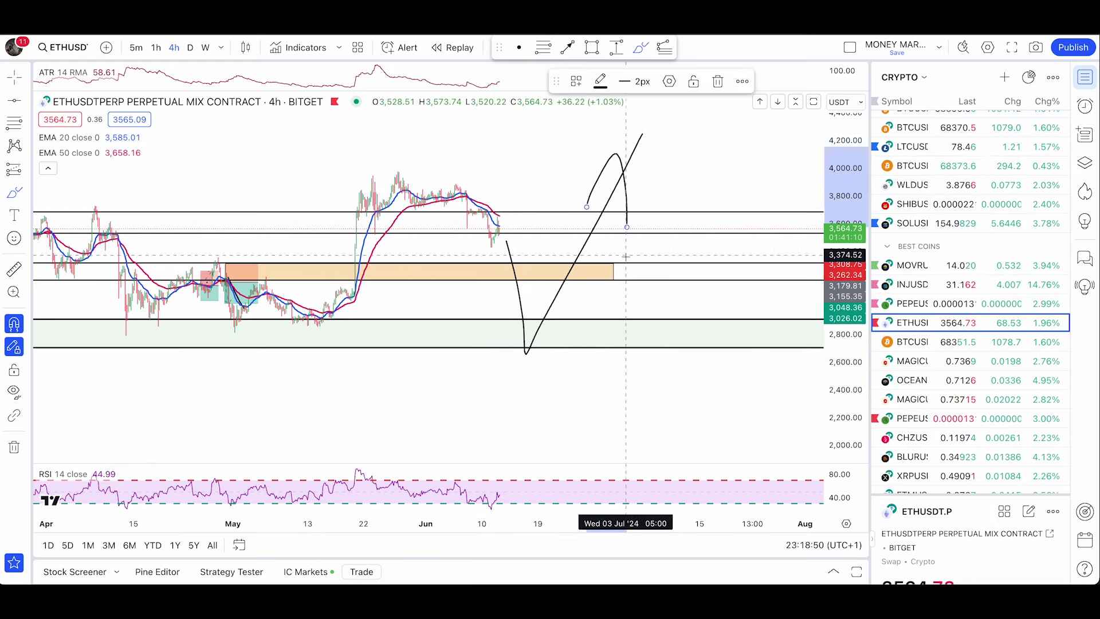
key("ctrl+z")
right_click(560, 173)
left_click(613, 185)
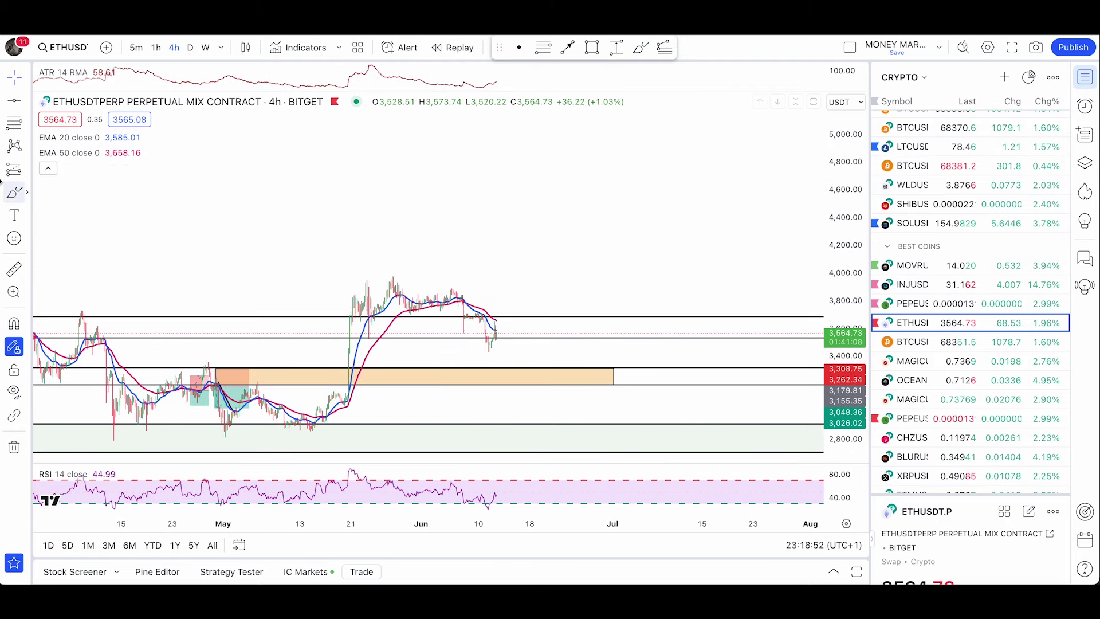
- Draw a red resistance zone on the daily chart between about 3,853 and 4,061, from 27 Dec '23 to 20 Aug '24
left_click(16, 196)
scroll(439, 230, "up", 4)
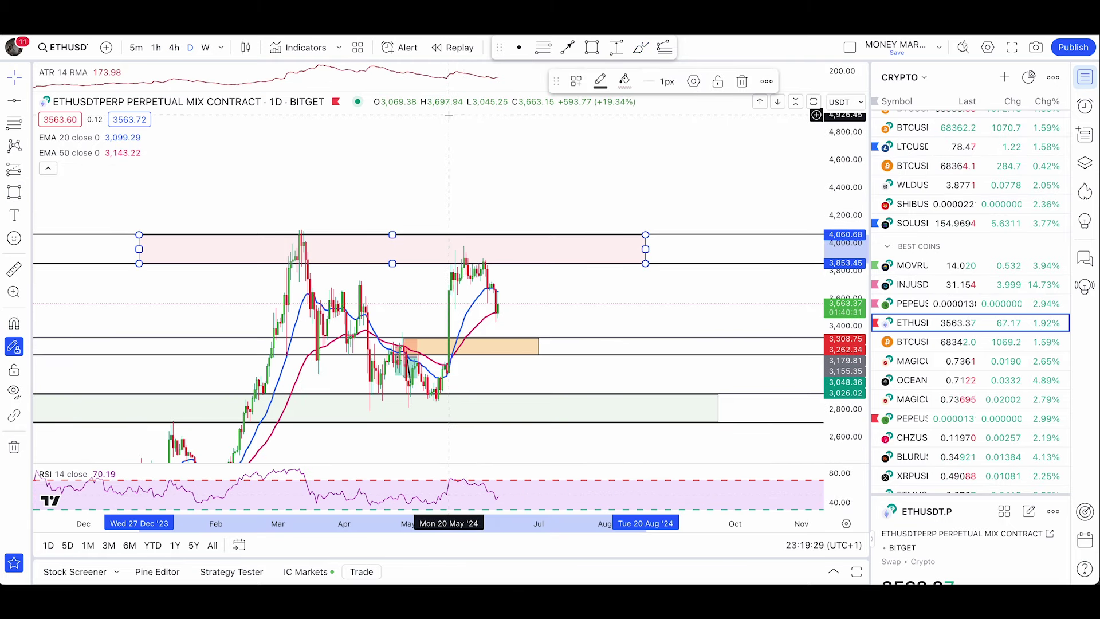
scroll(319, 170, "down", 10)
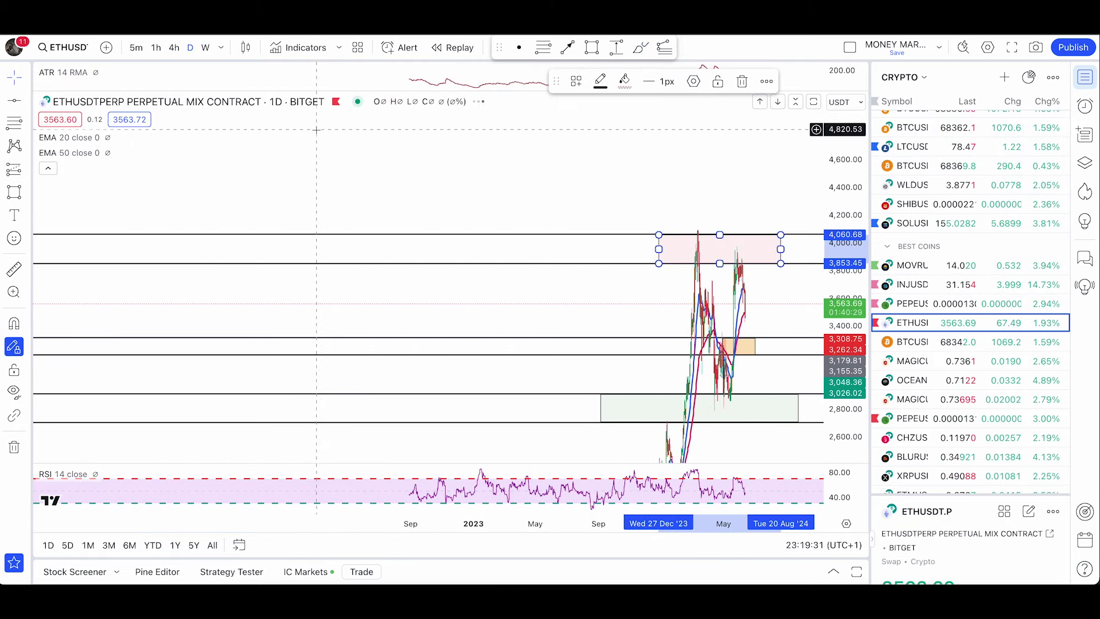
scroll(319, 171, "up", 10)
right_click(499, 214)
left_click_drag(360, 189, 456, 182)
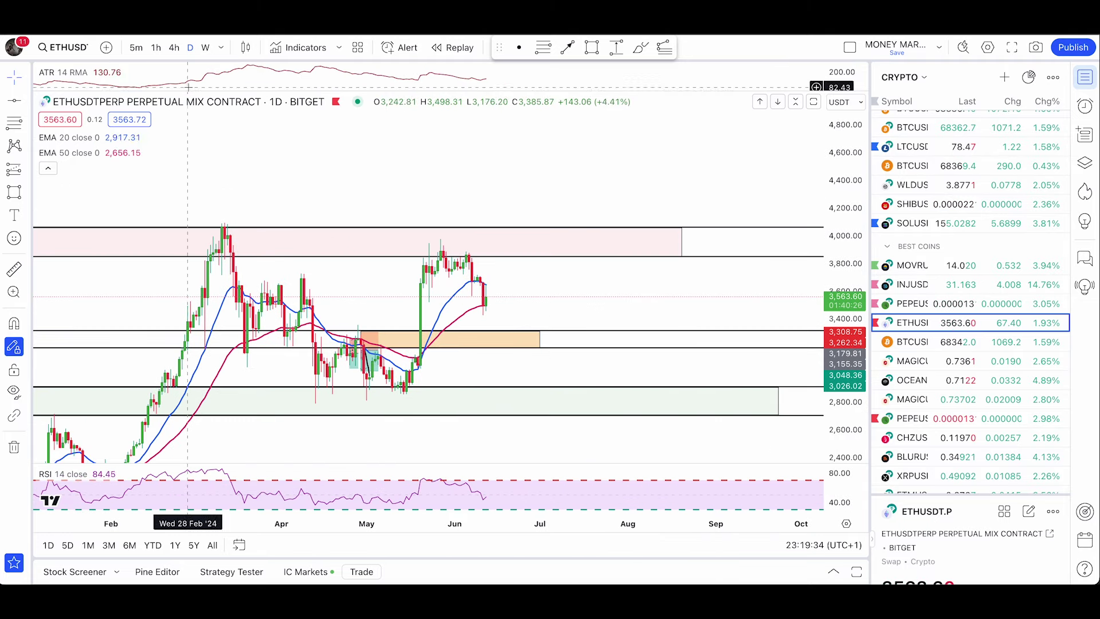
- On the 4h chart, brush a projected drop through the orange zone with a double bottom in the green zone, and remove it
left_click(175, 49)
scroll(550, 183, "down", 5)
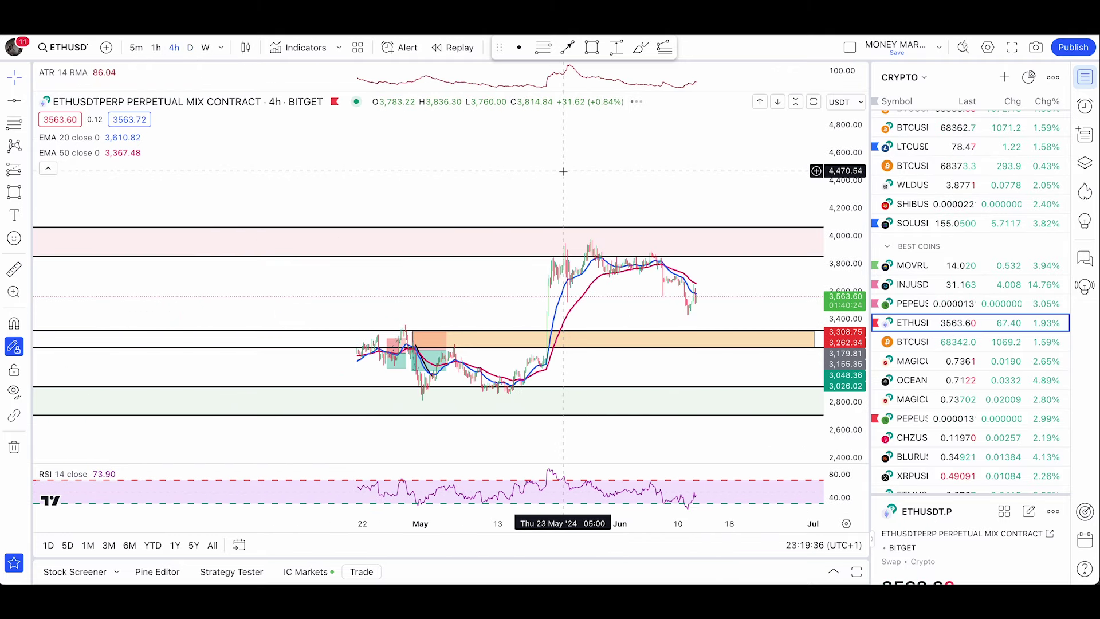
scroll(559, 196, "up", 3)
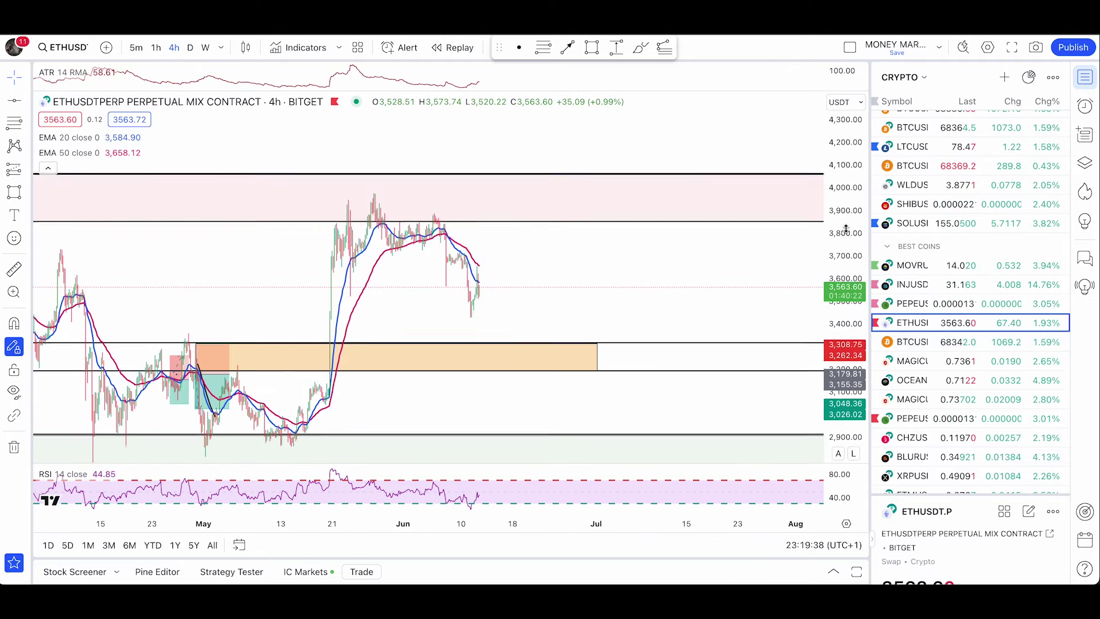
right_click(479, 245)
left_click(539, 258)
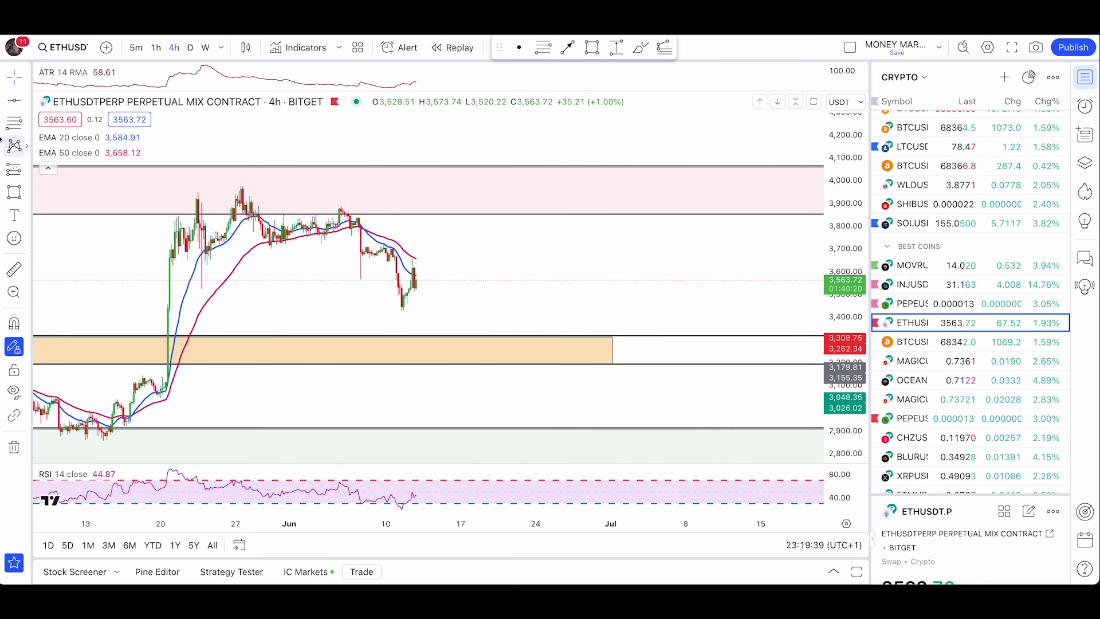
left_click(25, 196)
left_click(73, 540)
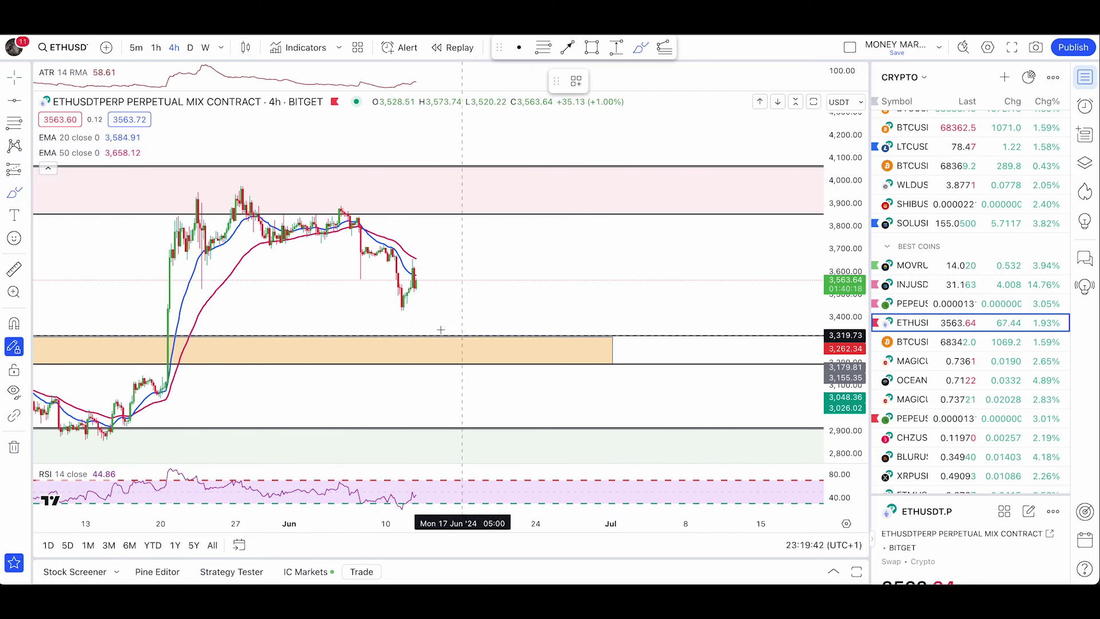
left_click(404, 317)
mouse_move(453, 442)
left_mouse_down()
mouse_move(524, 304)
mouse_move(565, 373)
mouse_move(687, 259)
left_mouse_up()
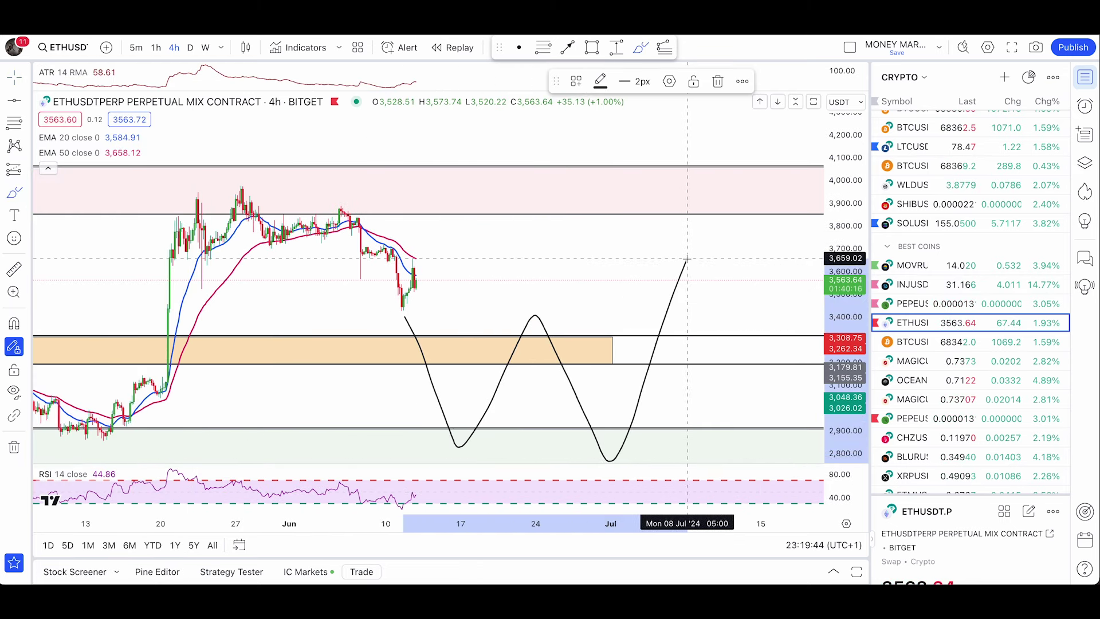
key("Delete")
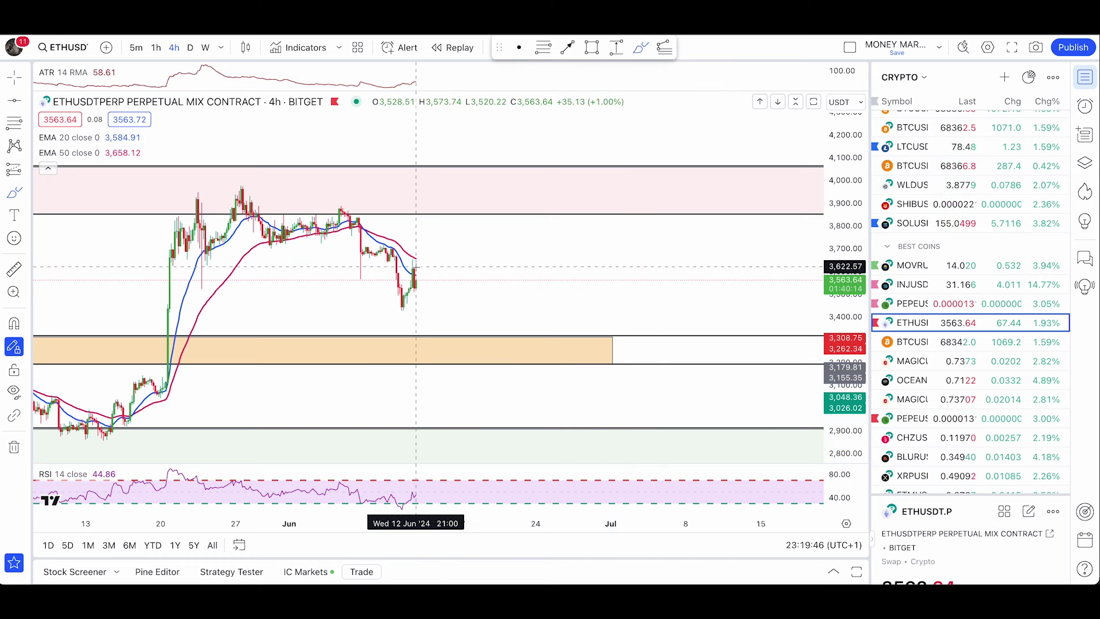
- Brush a short mark at the latest candle's high and a projected move down to the green zone, and remove both
mouse_move(414, 264)
left_mouse_down()
mouse_move(394, 275)
mouse_move(423, 278)
mouse_move(414, 248)
mouse_move(408, 264)
left_mouse_up()
key("Delete")
mouse_move(398, 258)
left_mouse_down()
mouse_move(442, 334)
mouse_move(479, 263)
mouse_move(555, 401)
mouse_move(588, 427)
left_mouse_up()
key("ctrl+z")
key("ctrl+z")
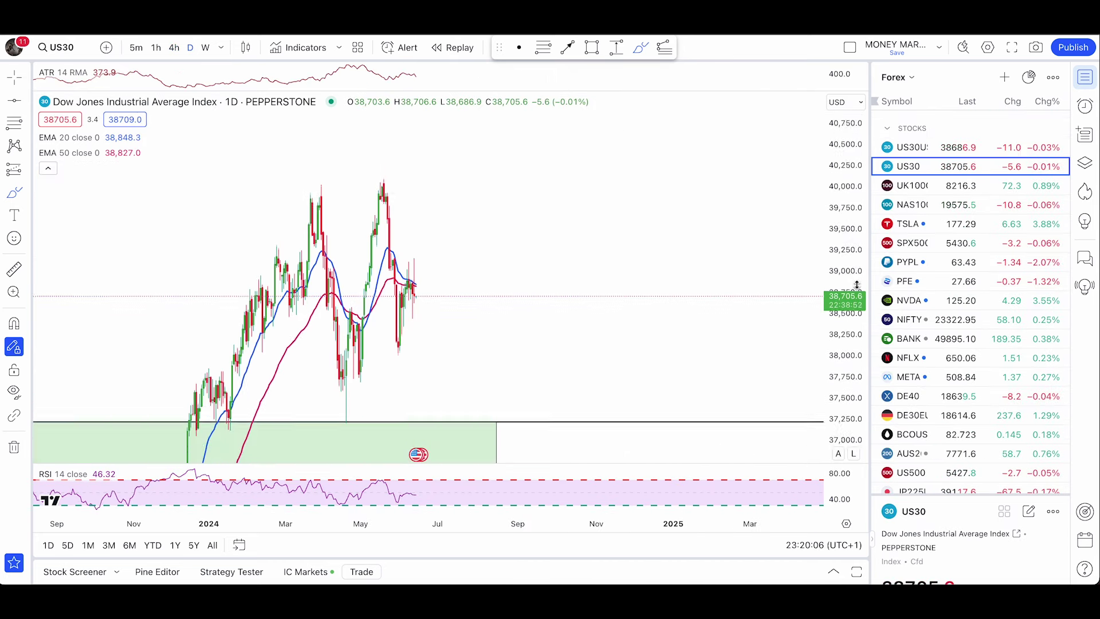
- On the US30 daily chart, brush a projected drop from the latest candle to the base of the green support zone, and undo it
left_click_drag(857, 284, 852, 355)
key("Escape")
left_click_drag(392, 298, 421, 218)
left_click_drag(535, 289, 535, 326)
left_click(526, 355)
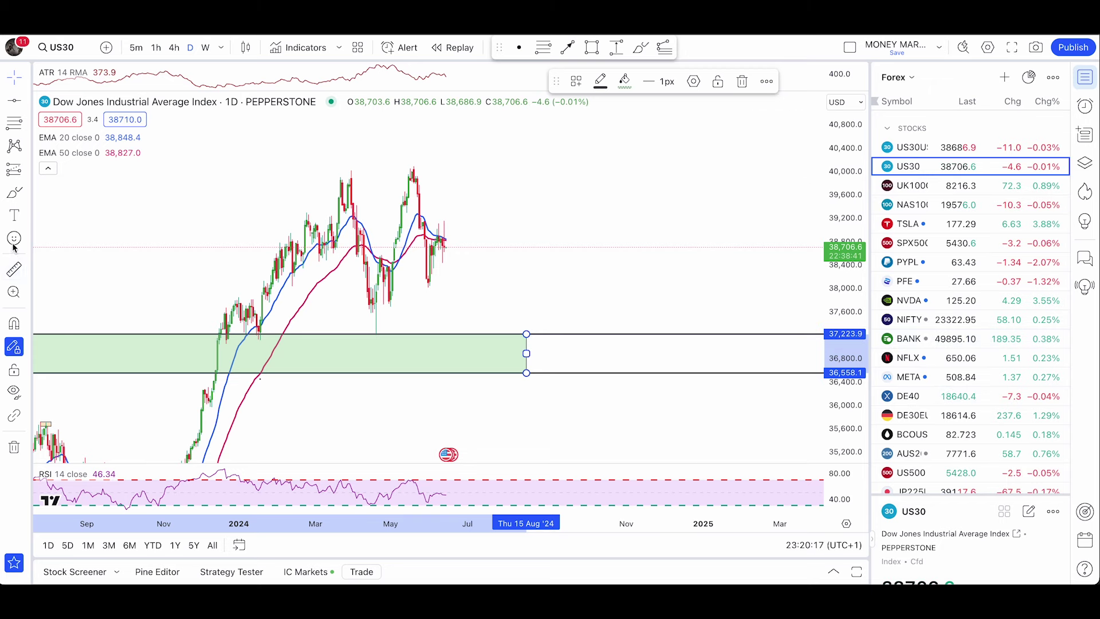
left_click(16, 194)
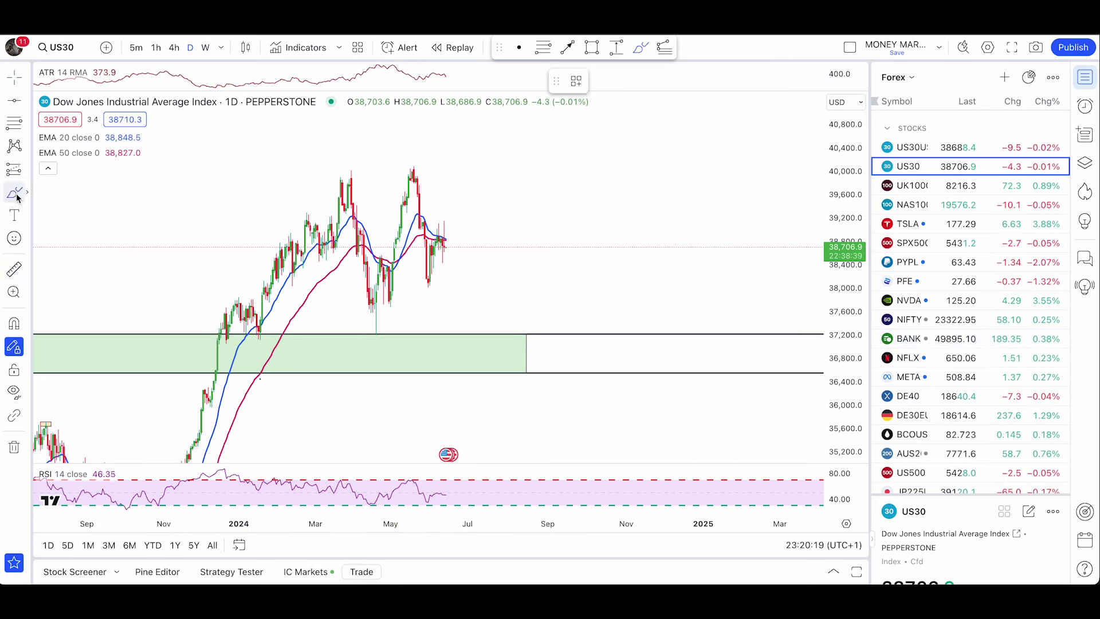
left_click_drag(445, 232, 473, 379)
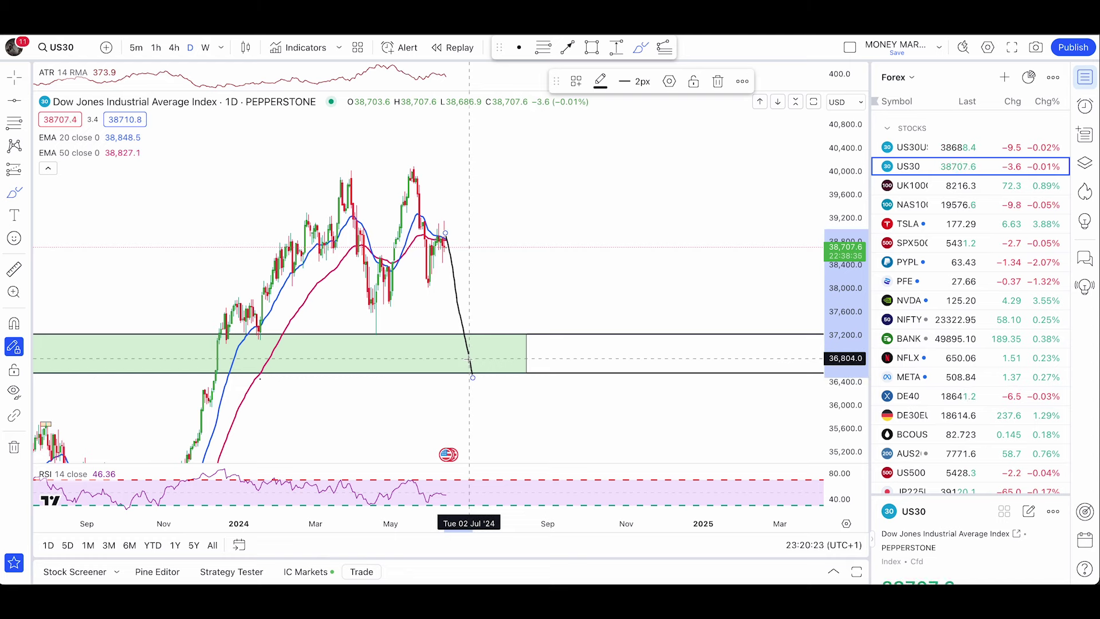
key("ctrl+z")
- Brush a projected US30 fall to the top of the green zone with a small bounce and further strokes, and undo them
left_click_drag(430, 240, 452, 331)
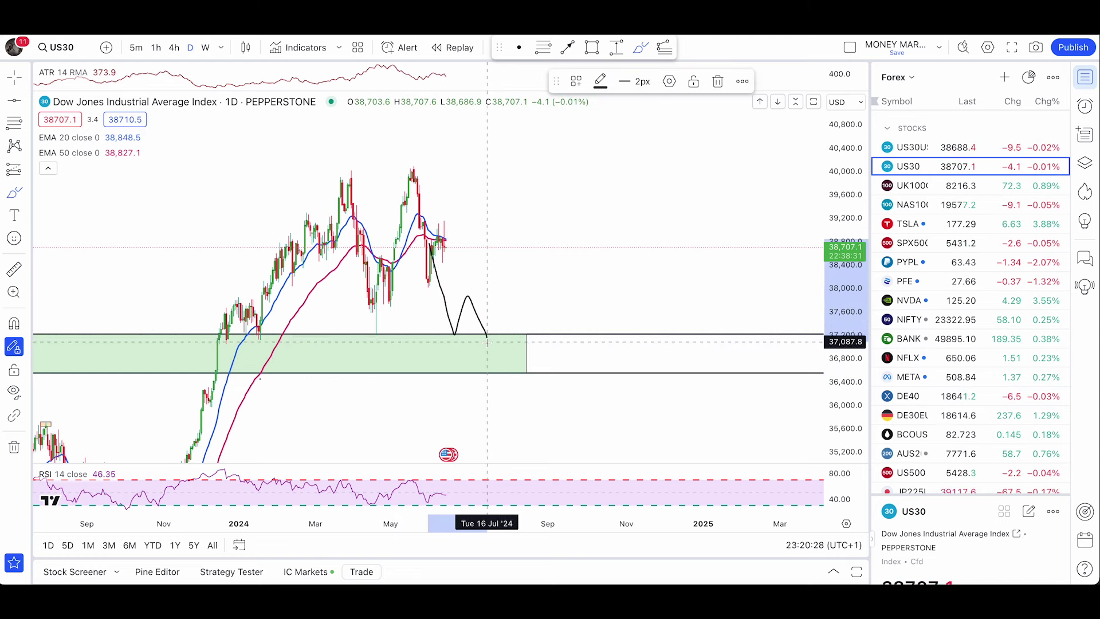
left_click_drag(488, 247, 505, 241)
mouse_move(517, 350)
left_mouse_down()
mouse_move(420, 362)
mouse_move(509, 343)
left_mouse_up()
key("ctrl+z")
- On the US30 4h chart, brush a loop beside the recent June low and a projected drop from the latest candle, and undo the strokes
left_click(174, 48)
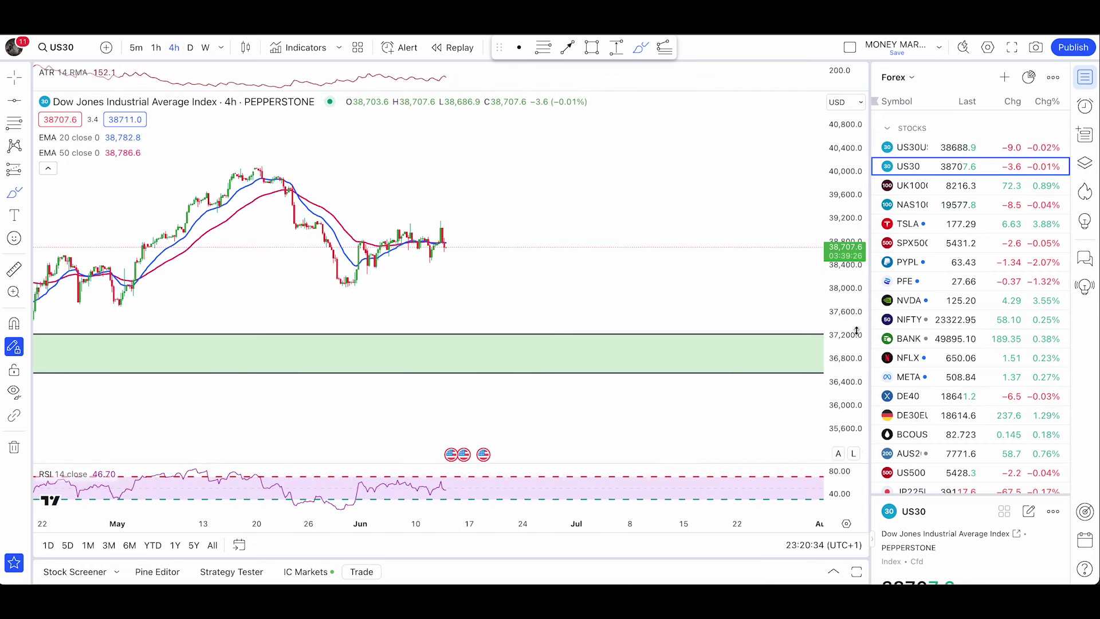
scroll(545, 312, "up", 5)
left_click(640, 47)
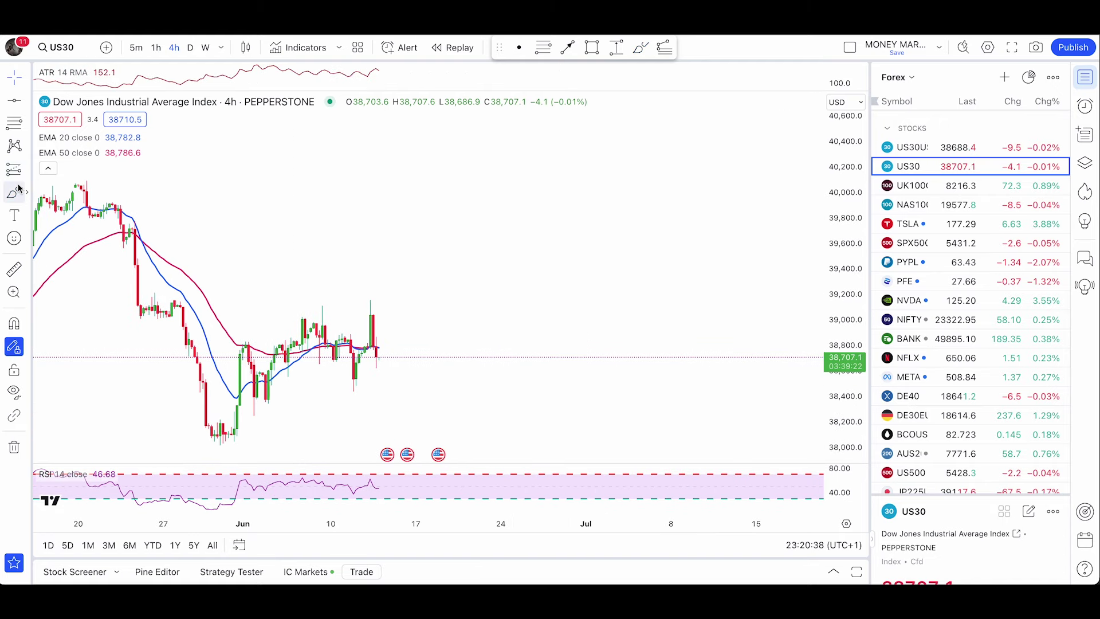
mouse_move(353, 385)
left_mouse_down()
mouse_move(315, 397)
mouse_move(348, 390)
left_mouse_up()
mouse_move(381, 350)
left_mouse_down()
mouse_move(392, 410)
mouse_move(423, 349)
mouse_move(433, 401)
left_mouse_up()
key("Escape")
key("ctrl+z")
key("ctrl+z")
key("ctrl+z")
key("ctrl+z")
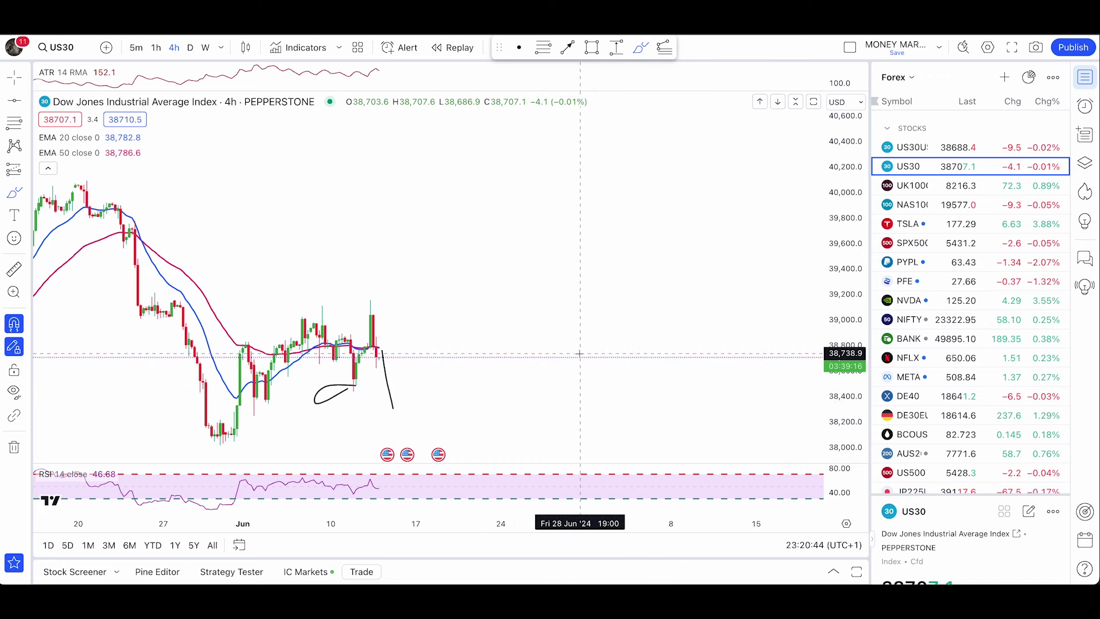
- Open the US Nas 100 index from the watchlist on the 4h timeframe
left_click_drag(594, 386, 642, 224)
left_click_drag(828, 263, 828, 337)
left_click(968, 204)
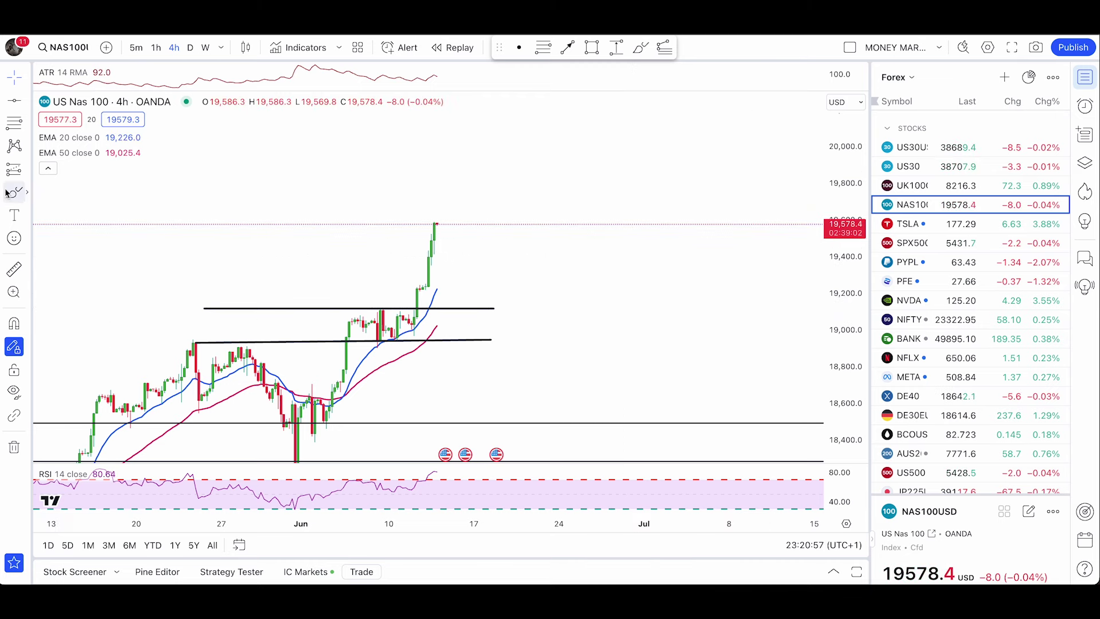
- Draw a red zone between the two short black lines, about 18,933 to 19,114, from 23 May to 17 Jun '24
left_click(27, 193)
left_click(75, 336)
left_click_drag(199, 309, 482, 339)
left_click_drag(199, 340, 196, 342)
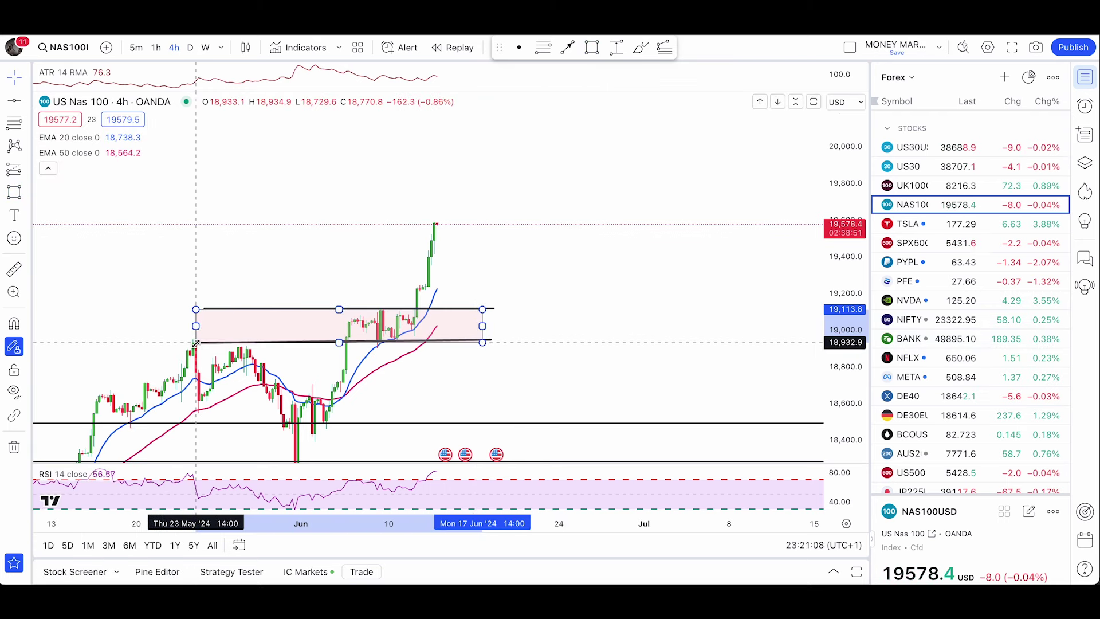
- Brush a projected pullback from the latest Nas 100 candle towards the red zone, a circle above it and an upward arrow below it
left_click(26, 193)
left_click(63, 163)
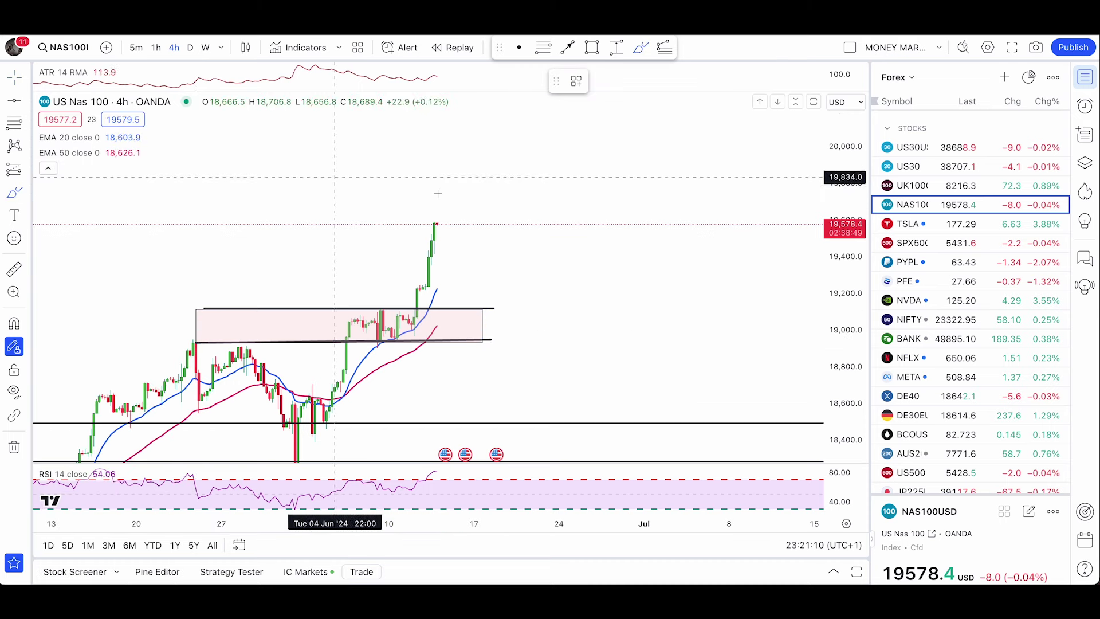
left_click_drag(442, 224, 476, 315)
mouse_move(472, 272)
left_mouse_down()
mouse_move(452, 279)
mouse_move(485, 283)
left_mouse_up()
mouse_move(432, 389)
left_mouse_down()
mouse_move(431, 340)
mouse_move(441, 358)
left_mouse_up()
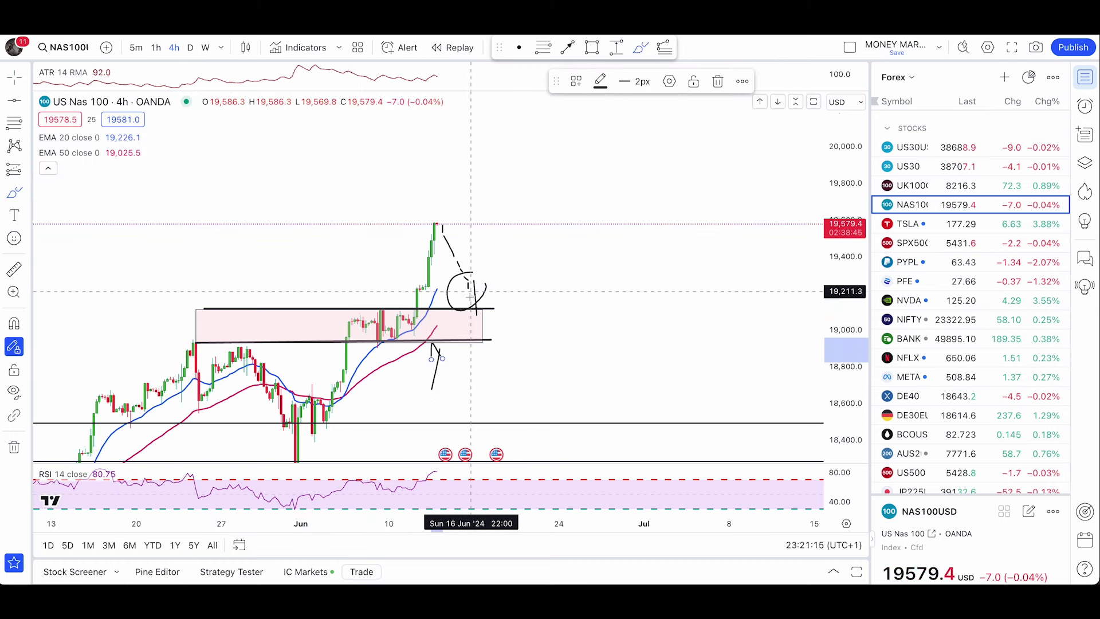
- Brush a projected rally from the circled area above the red zone up past the latest Nas 100 candle
left_click_drag(474, 314, 519, 195)
- Resize the red zone so its lower corner meets the end of the lower black line, about 18,940 on 17 Jun '24
left_click(484, 327)
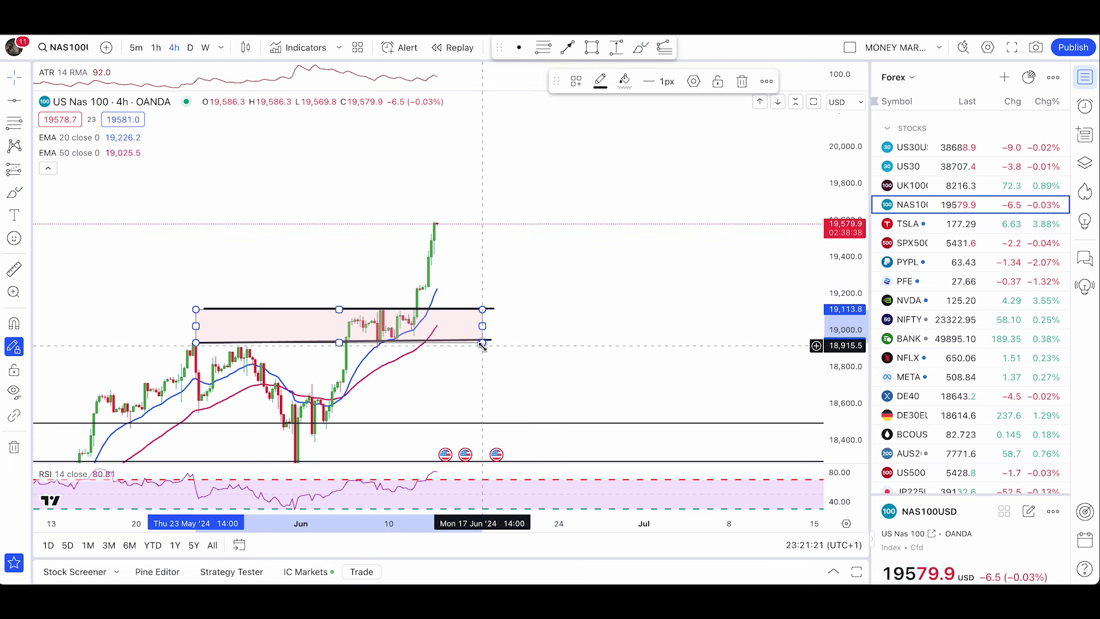
left_click_drag(483, 344, 487, 342)
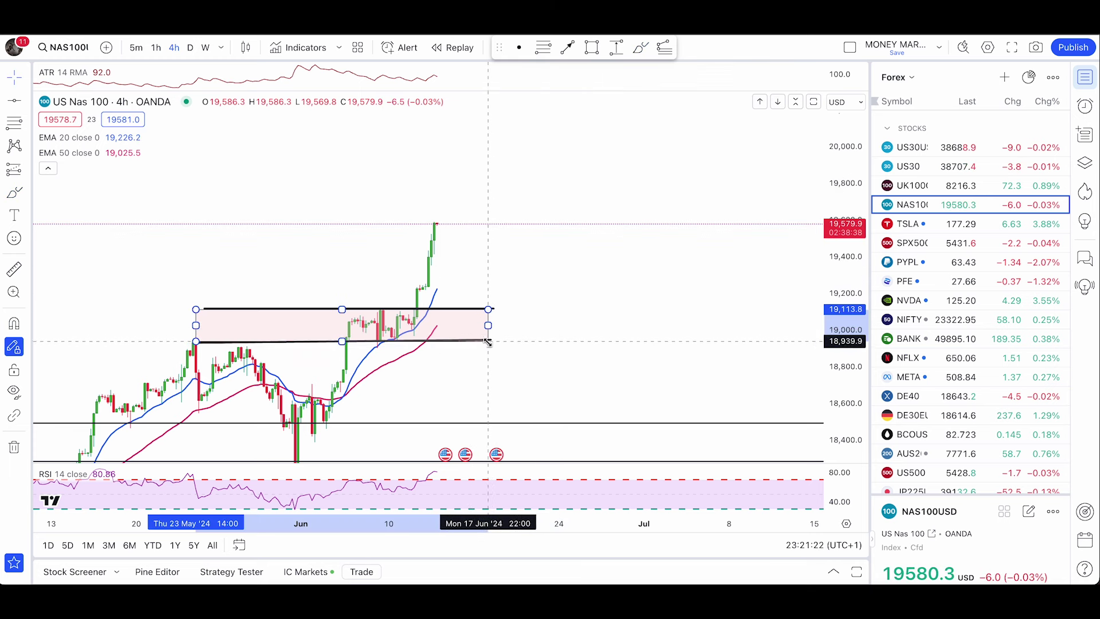
right_click(570, 294)
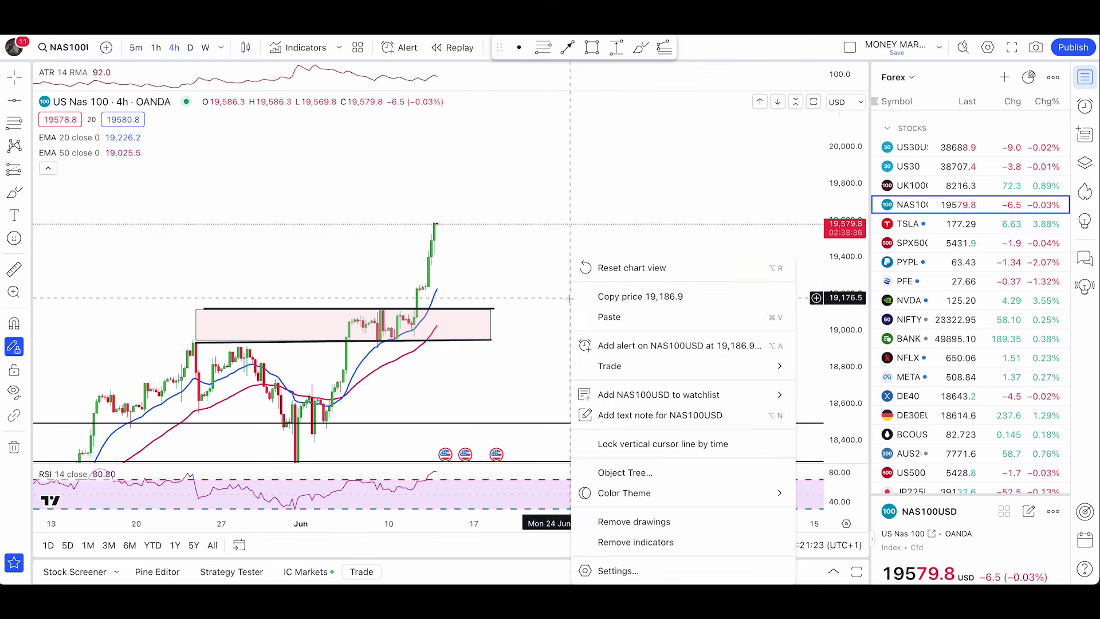
left_click(552, 222)
- Brush a projected double dip into the red zone with an upward arrow and a loop around the zone, and undo the strokes
left_click(27, 192)
left_click_drag(444, 245, 477, 323)
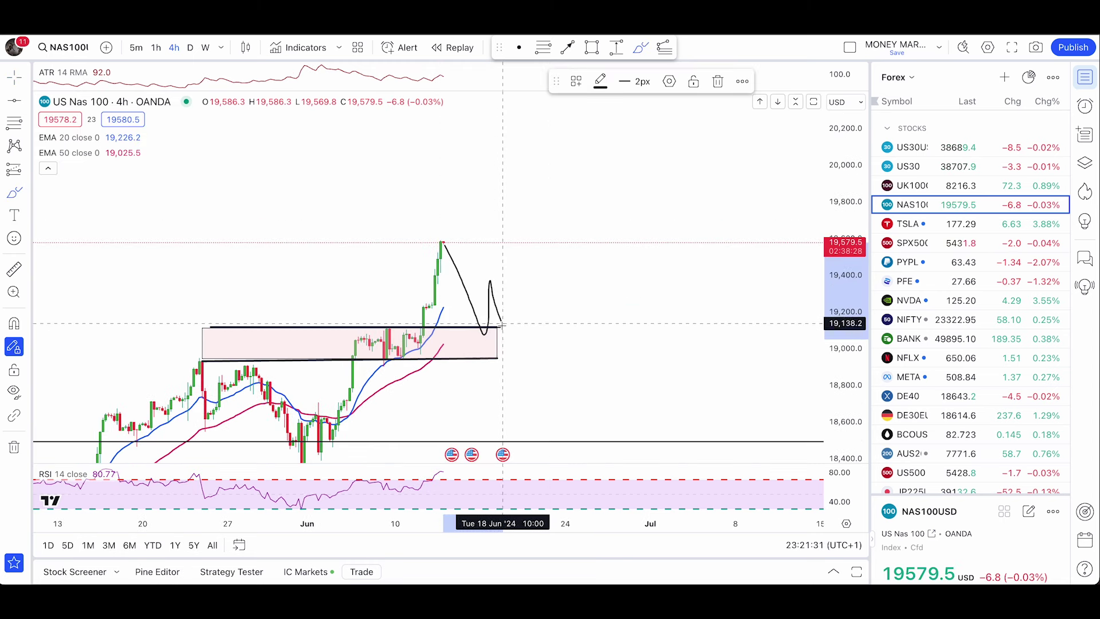
mouse_move(507, 337)
left_mouse_down()
mouse_move(505, 241)
mouse_move(543, 246)
mouse_move(584, 319)
left_mouse_up()
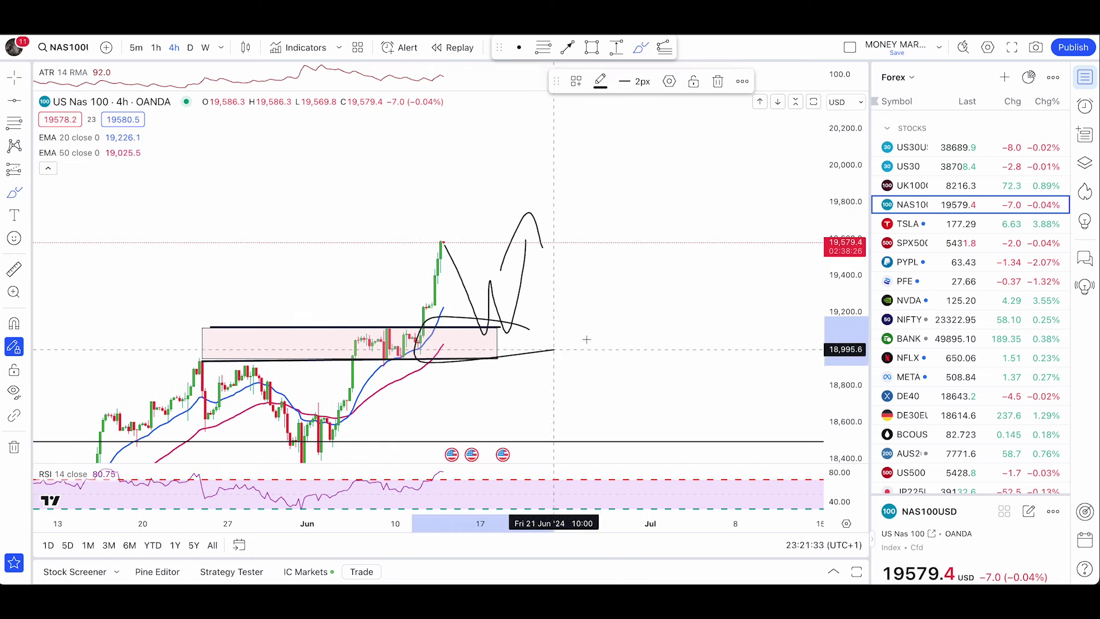
key("ctrl+z")
key("ctrl+z")
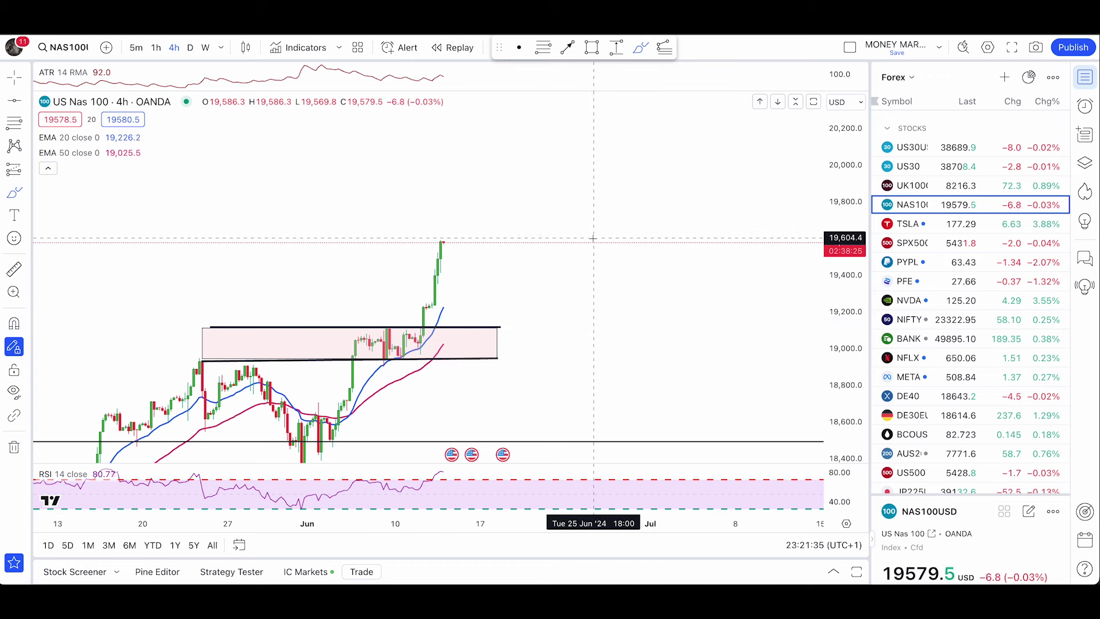
- Brush marks beside the latest Nas 100 candle and from below the red zone up into it, and undo them
left_click_drag(437, 251, 480, 272)
mouse_move(402, 416)
left_mouse_down()
mouse_move(443, 361)
mouse_move(432, 352)
mouse_move(451, 338)
left_mouse_up()
key("ctrl+z")
key("ctrl+z")
key("ctrl+z")
key("ctrl+z")
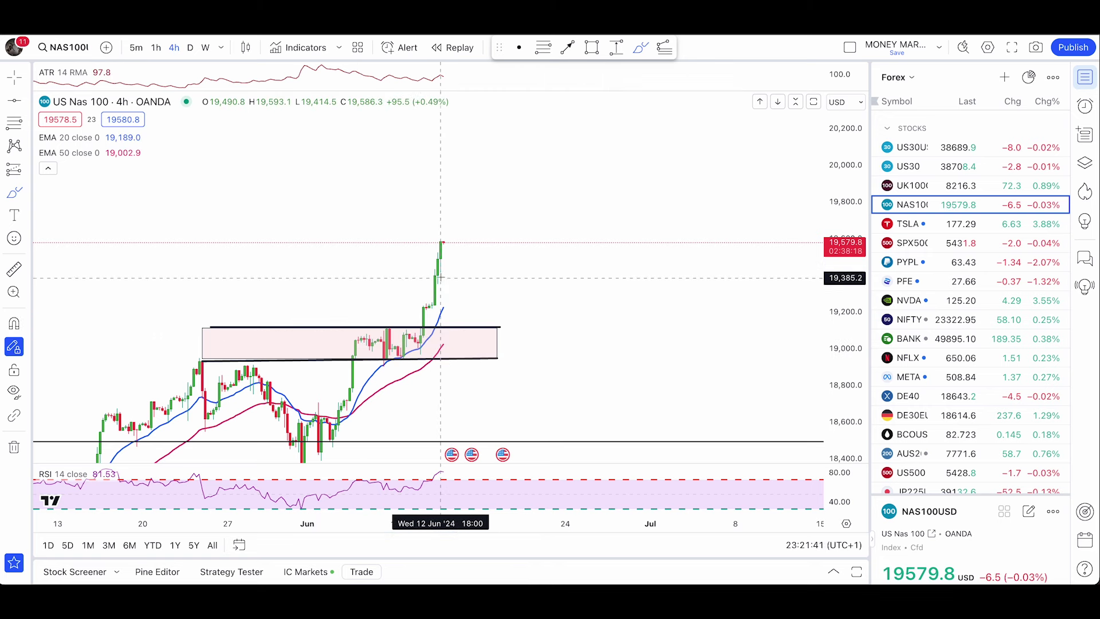
- Brush strokes beside the latest rally and short rising lines across its high, near 19,600, and undo them all
mouse_move(437, 275)
left_mouse_down()
mouse_move(446, 349)
mouse_move(465, 352)
mouse_move(503, 251)
left_mouse_up()
left_click_drag(470, 289, 485, 230)
key("ctrl+z")
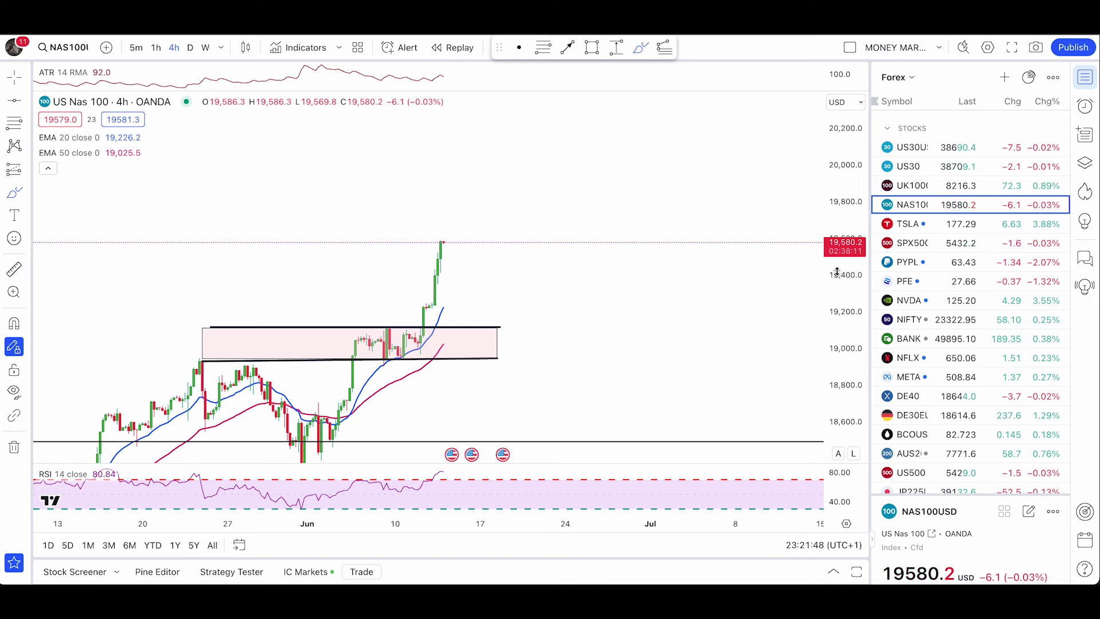
left_click_drag(420, 260, 497, 230)
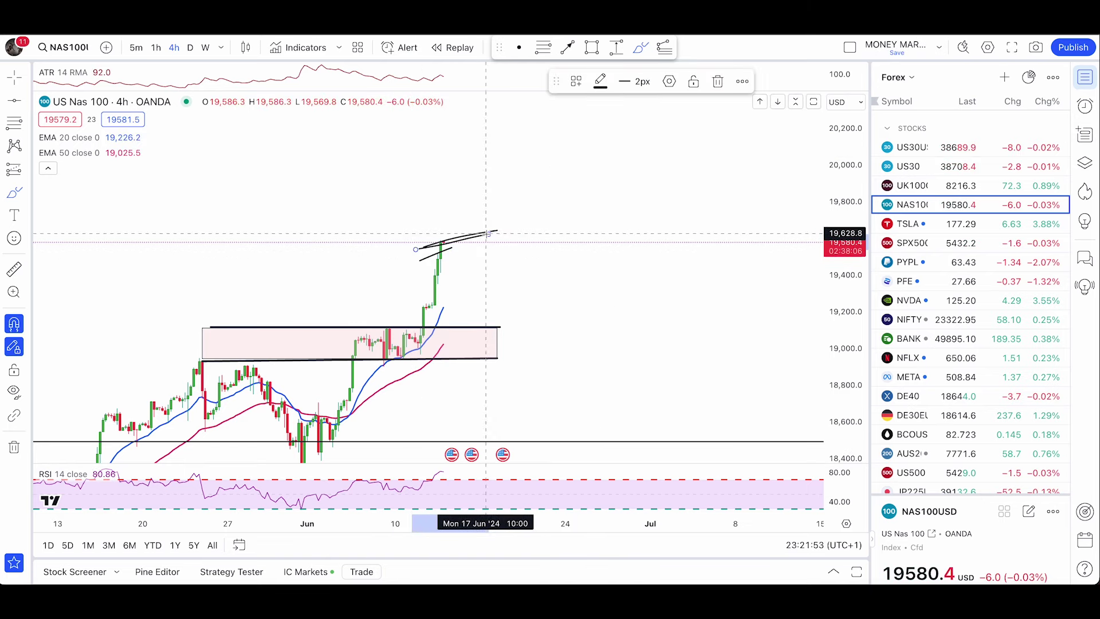
key("ctrl+z")
key("ctrl+z")
- Open the UK 100 index from the watchlist and select the green zone below the current price
left_click(898, 184)
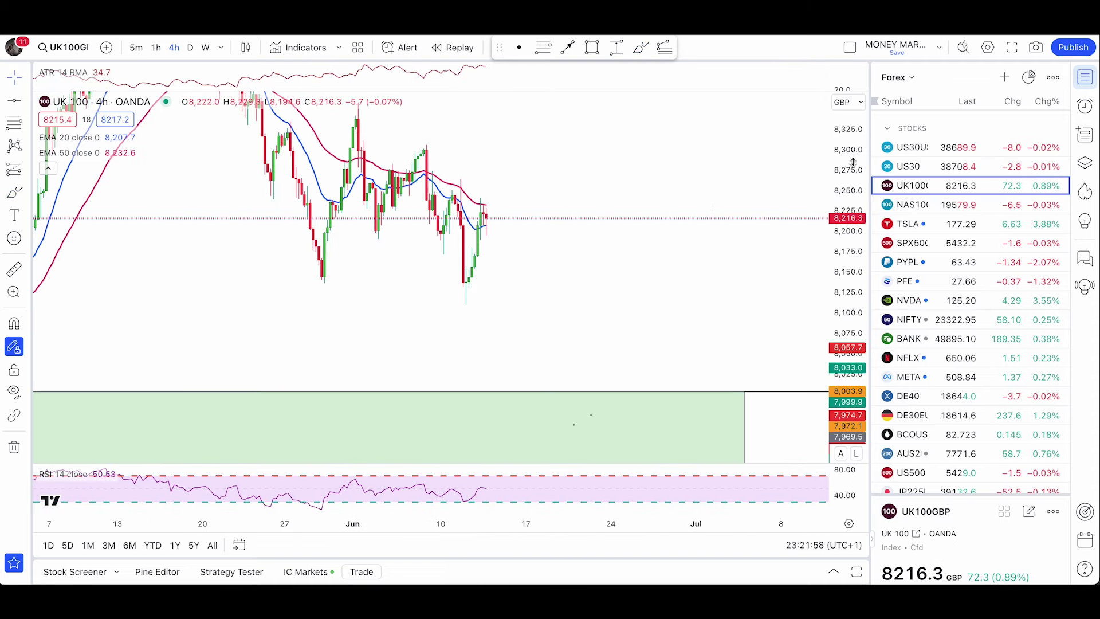
left_click_drag(851, 200, 852, 421)
scroll(689, 244, "down", 5)
right_click(691, 229)
left_click_drag(690, 230, 581, 224)
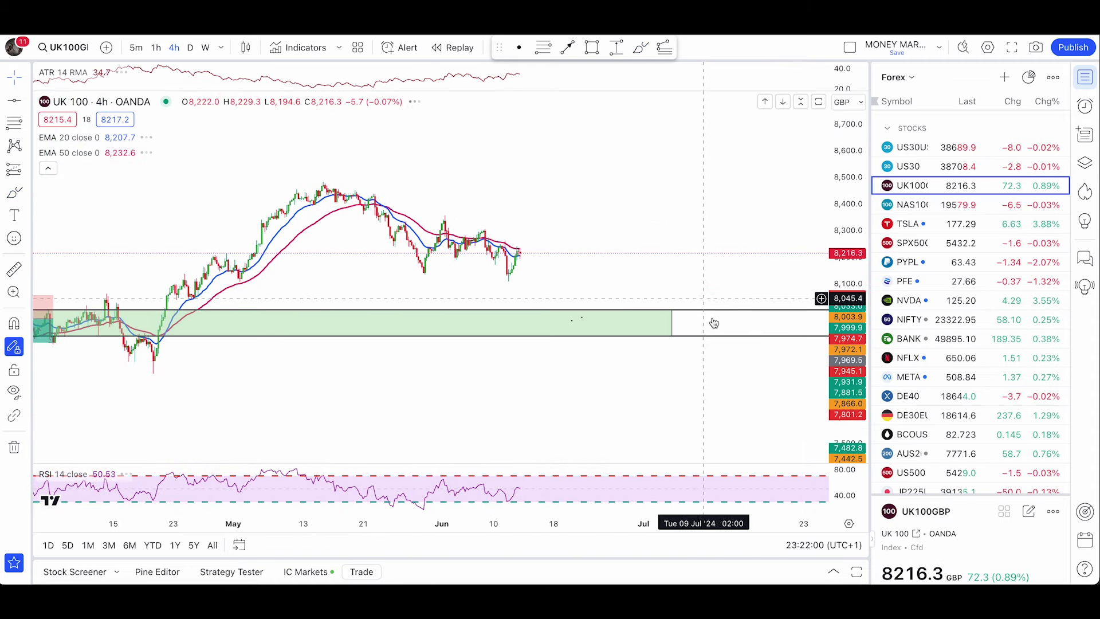
left_click(672, 322)
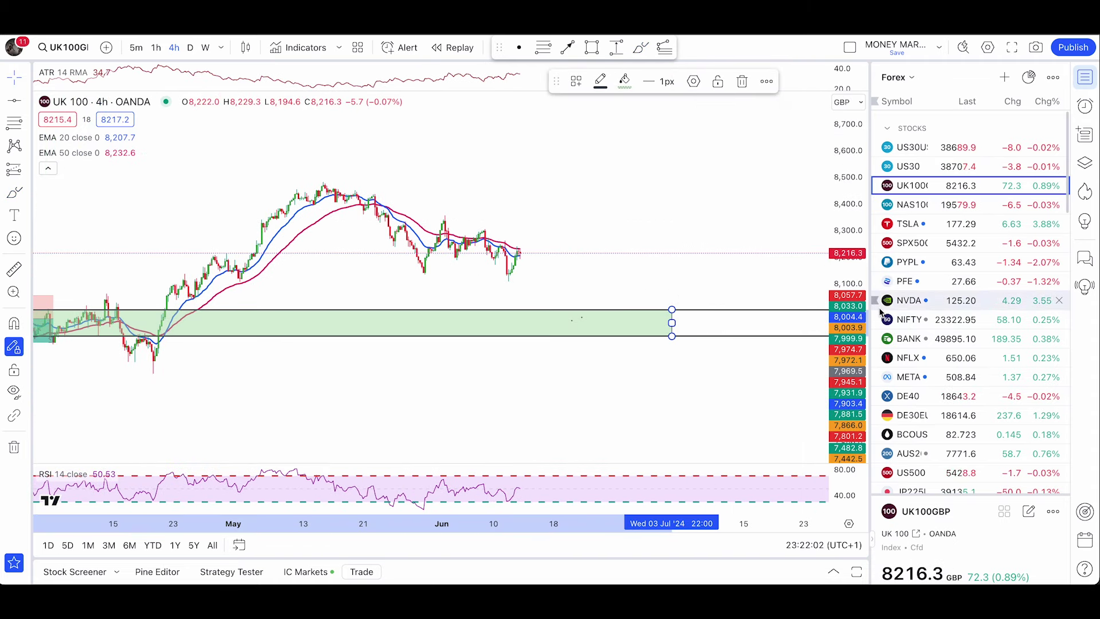
- Brush a projected double dip from the latest UK 100 candle into the green zone with an arrow up to about 8,500, and undo it
left_click(7, 194)
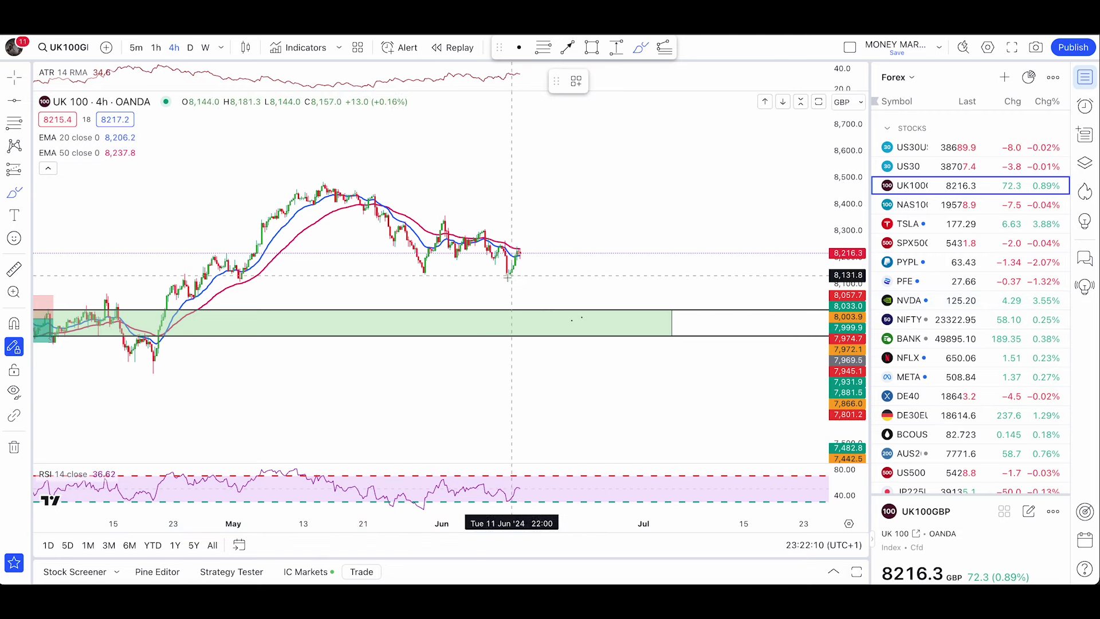
left_click_drag(517, 251, 532, 289)
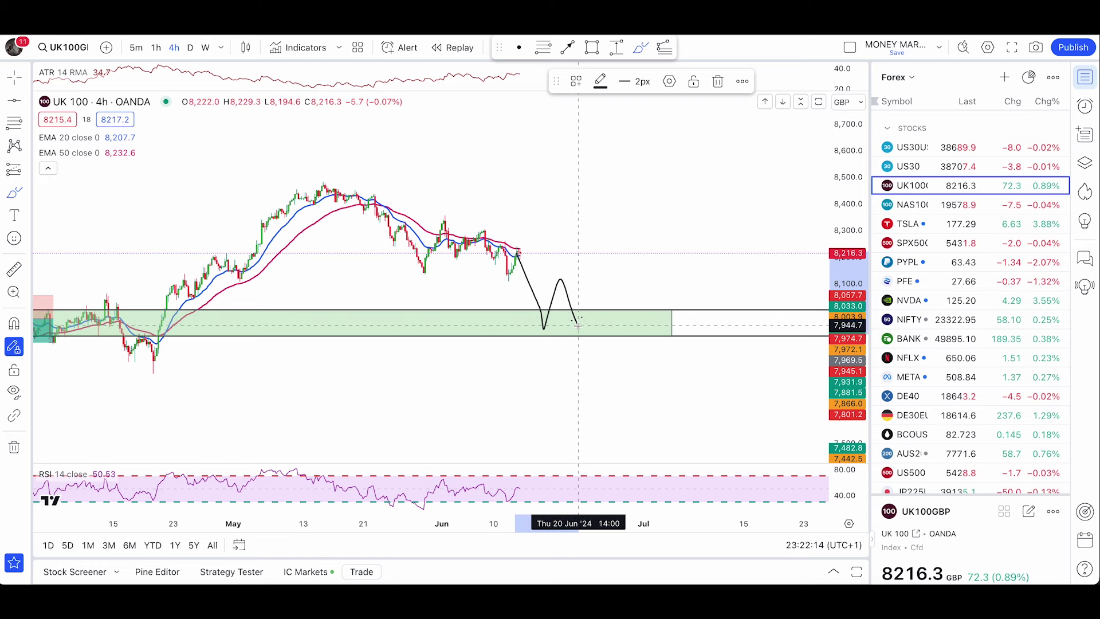
left_click_drag(578, 325, 607, 230)
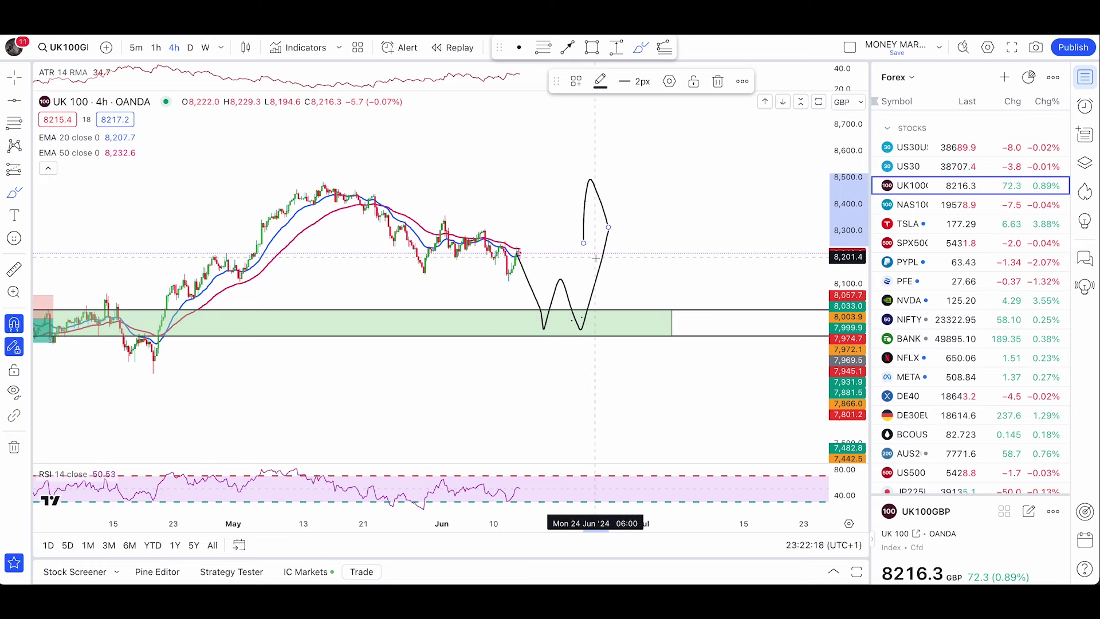
key("super+z")
key("super+z")
- Brush a projected stepped rise from the latest UK 100 candles to above 8,700 with an arrowhead, and undo the strokes
mouse_move(466, 216)
left_mouse_down()
mouse_move(468, 260)
mouse_move(503, 254)
mouse_move(521, 166)
mouse_move(543, 228)
mouse_move(590, 148)
left_mouse_up()
left_click(25, 193)
left_click_drag(580, 151, 607, 120)
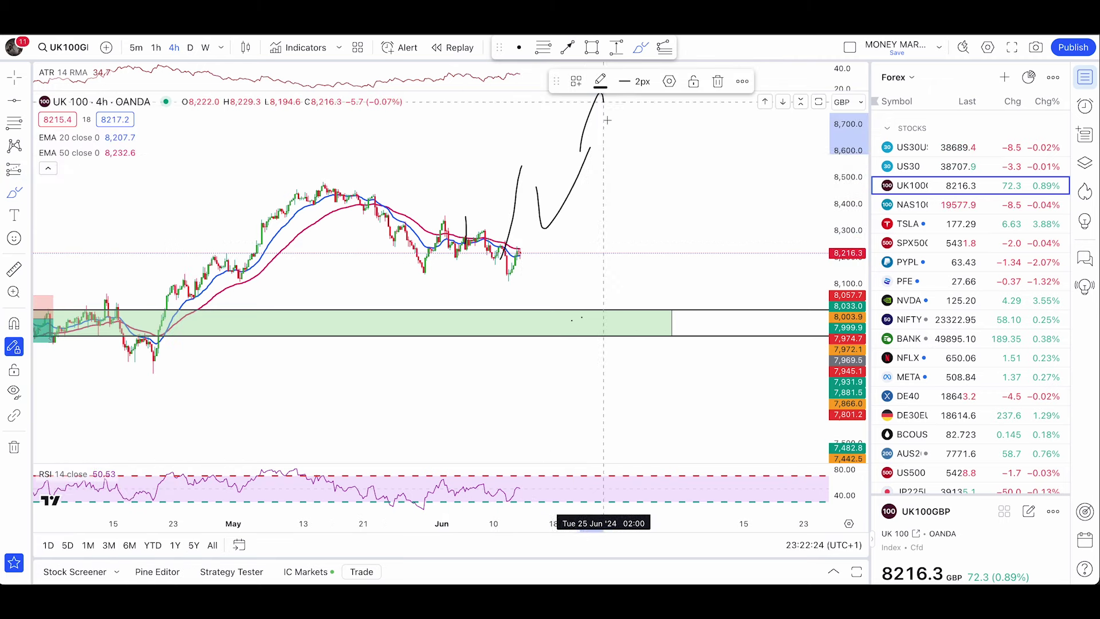
key("ctrl+z")
- Brush a loop around the green zone below the latest UK 100 candles, spanning about 10 to 21 Jun '24
scroll(601, 131, "left", 3)
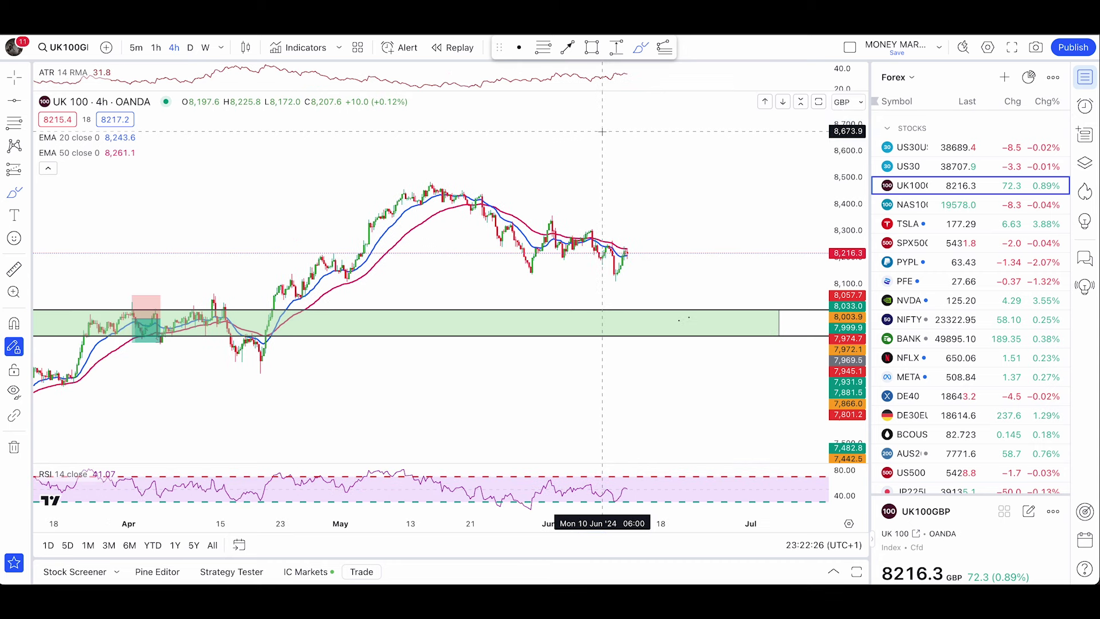
mouse_move(669, 317)
left_mouse_down()
mouse_move(599, 326)
mouse_move(696, 308)
left_mouse_up()
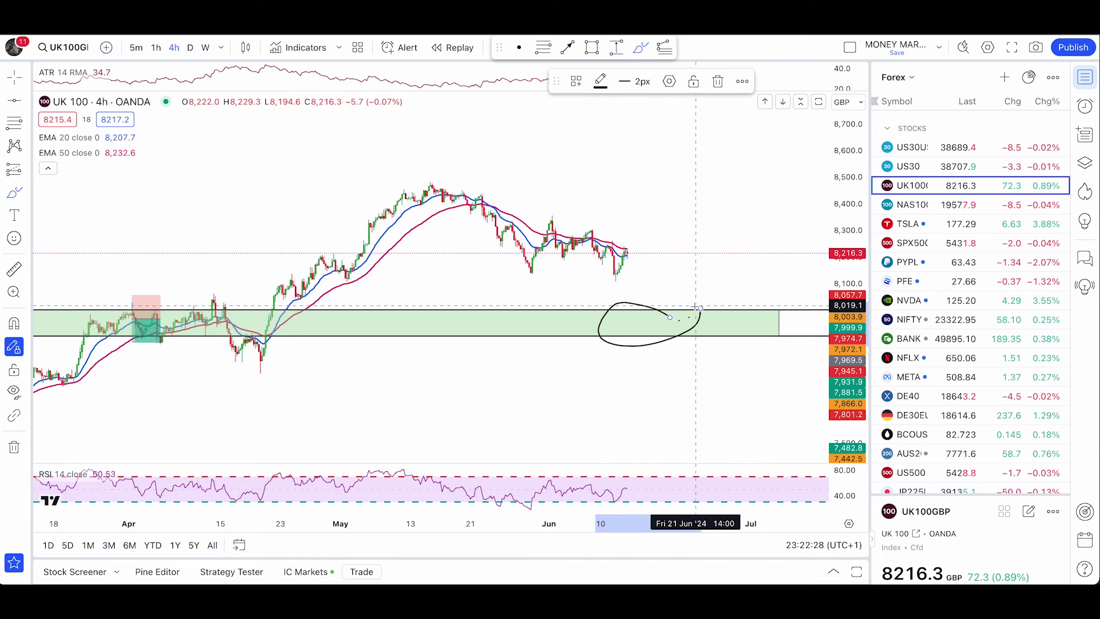